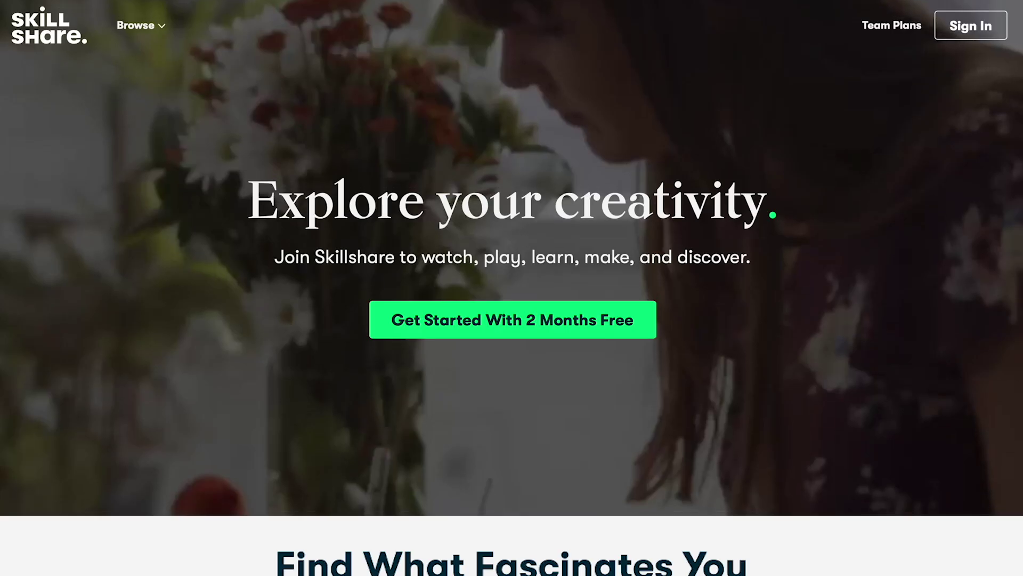
Step: Scroll the Skillshare homepage and open the Botanical Illustration class page
scroll(512, 288, "down", 6)
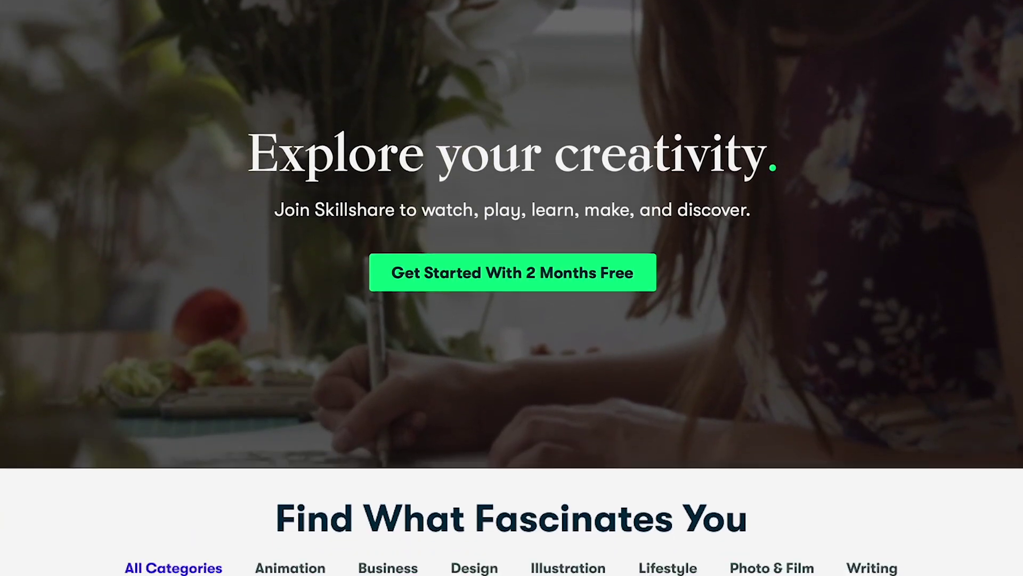
scroll(344, 412, "down", 3)
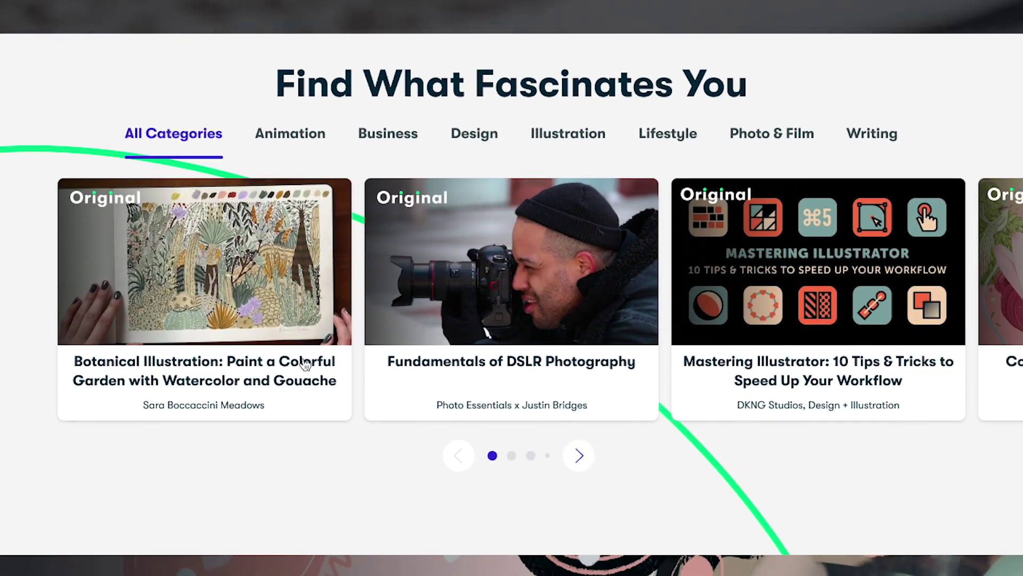
left_click(201, 258)
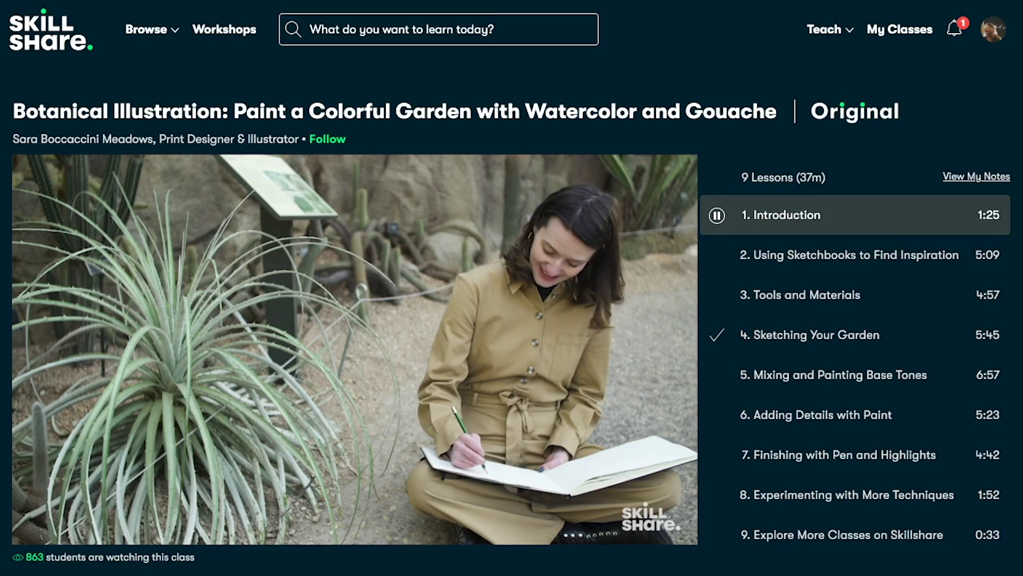
Step: Browse the Reviews, Discussions and Projects & Resources tabs, scrolling through the student project gallery
scroll(512, 288, "down", 7)
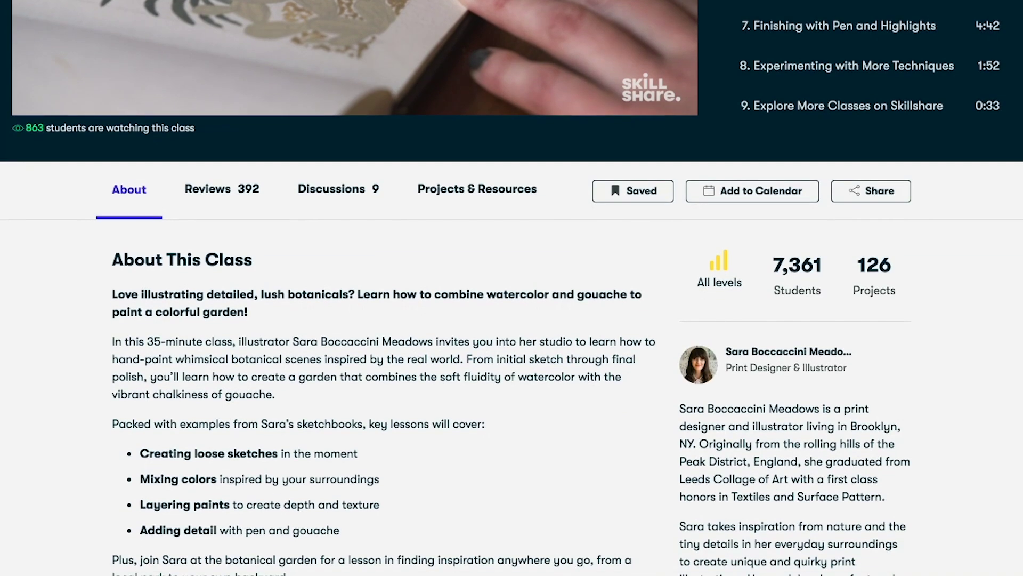
left_click(223, 196)
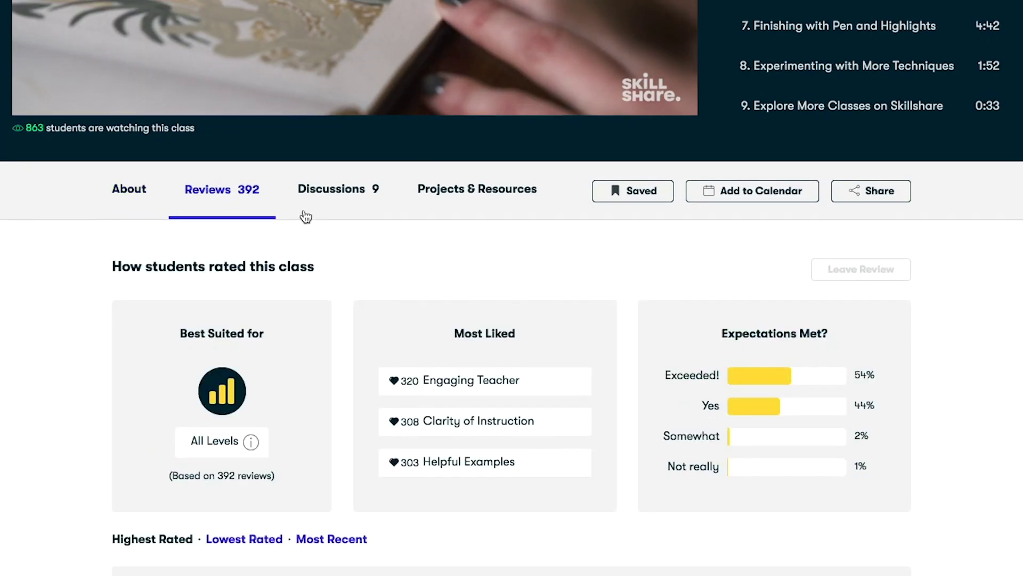
left_click(333, 207)
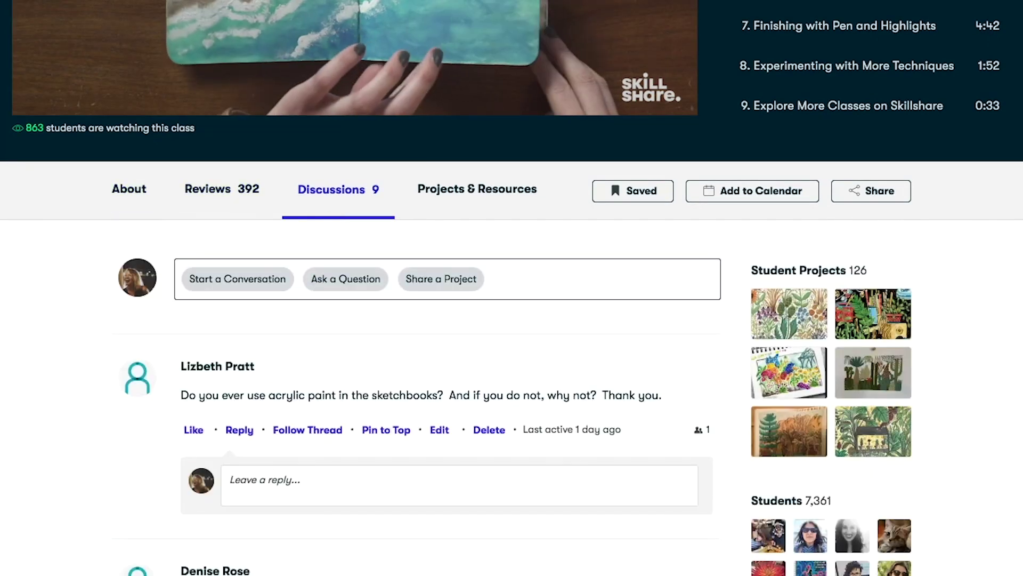
left_click(463, 202)
scroll(463, 202, "down", 1)
scroll(511, 288, "down", 5)
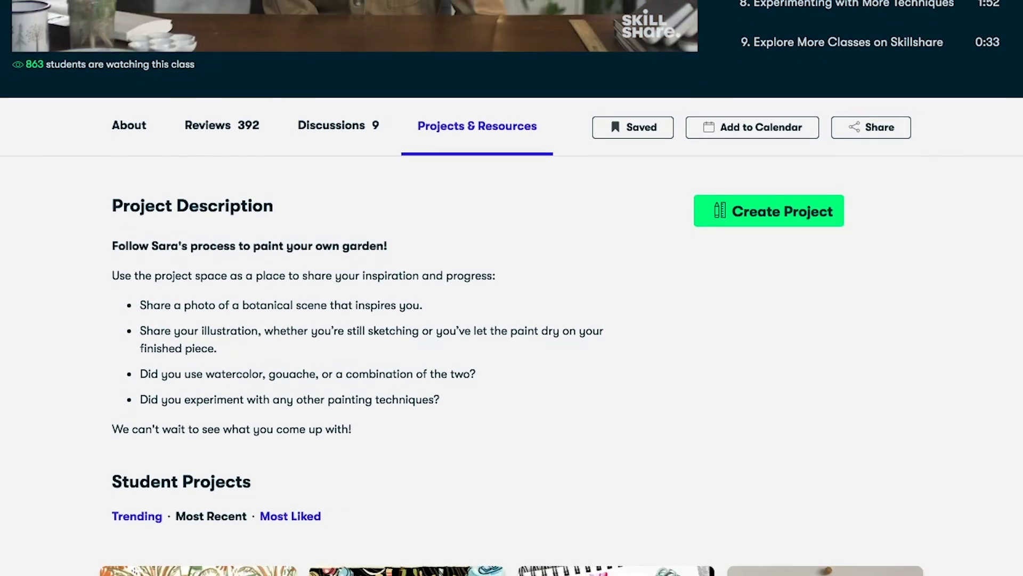
scroll(512, 288, "down", 7)
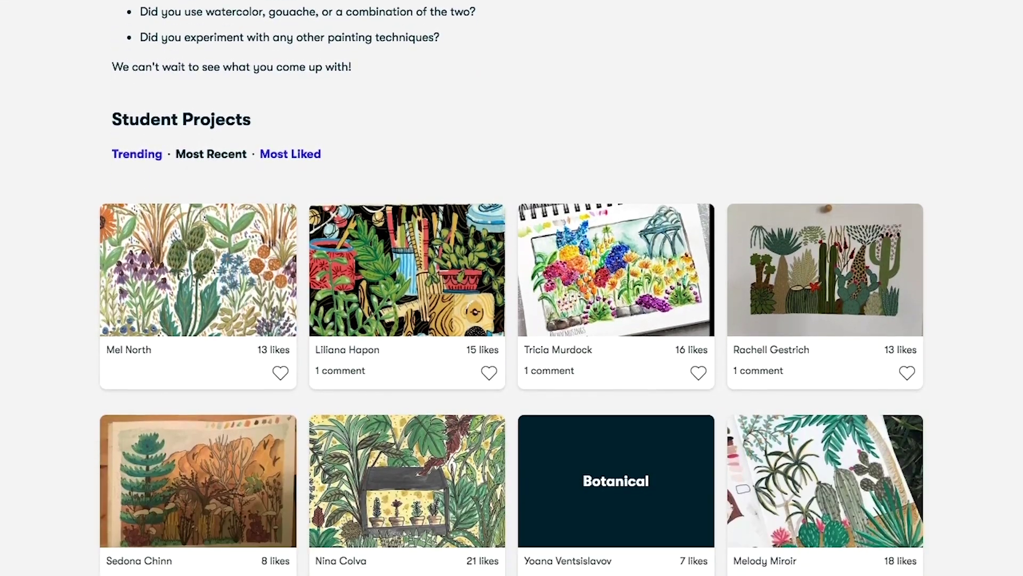
scroll(511, 287, "down", 2)
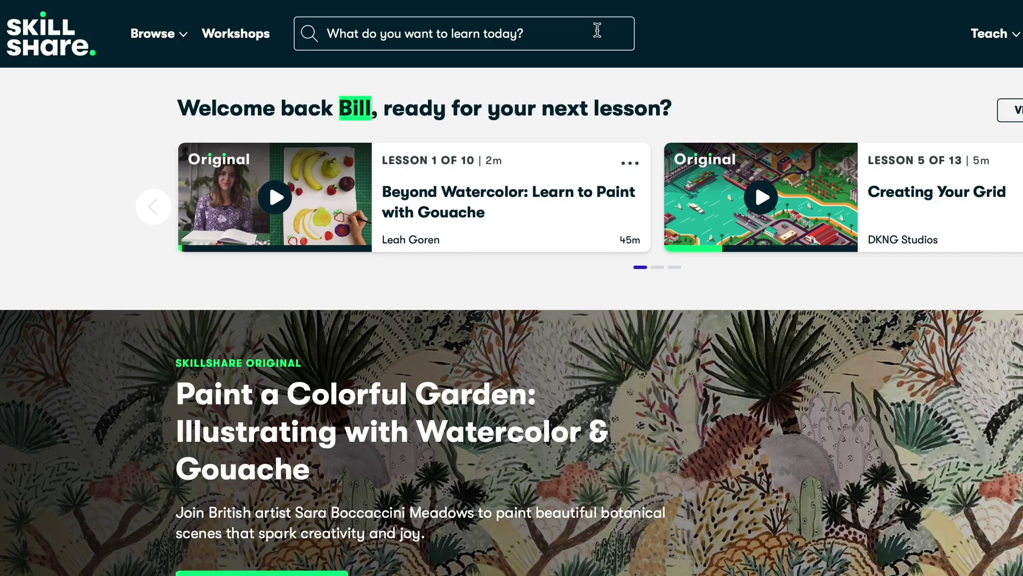
Step: Search Skillshare for 'Logo Design' from the home page search box
left_click(599, 32)
type("Lo")
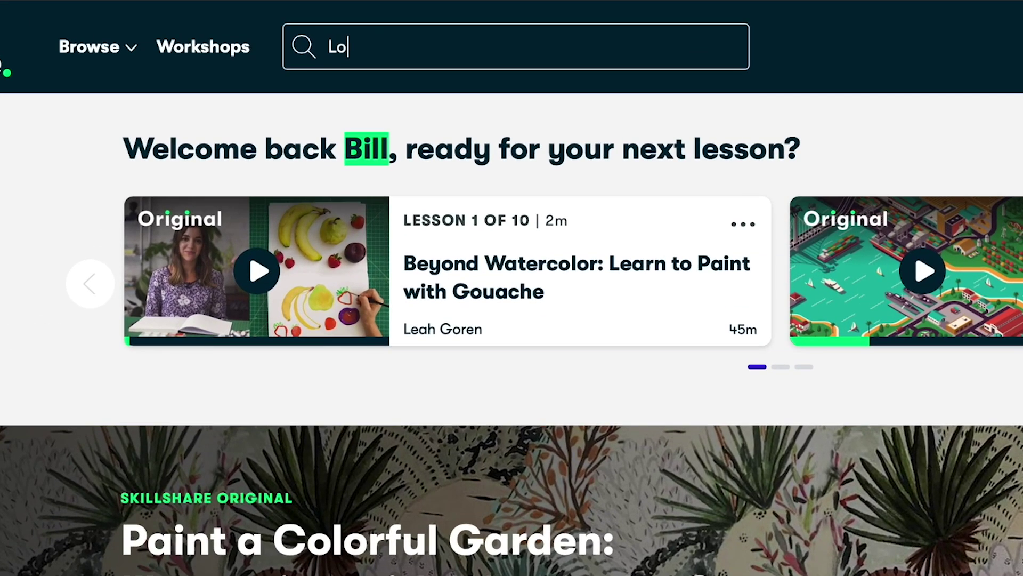
type("go Design")
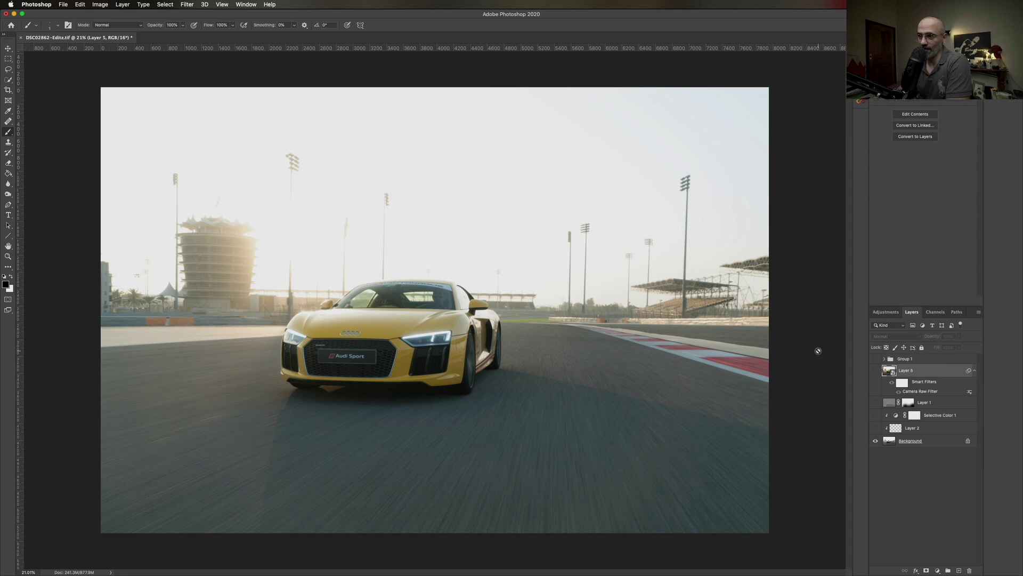
Step: Zoom in on the car and toggle Layer 2 to preview its retouch
key("z")
scroll(433, 311, "up", 2)
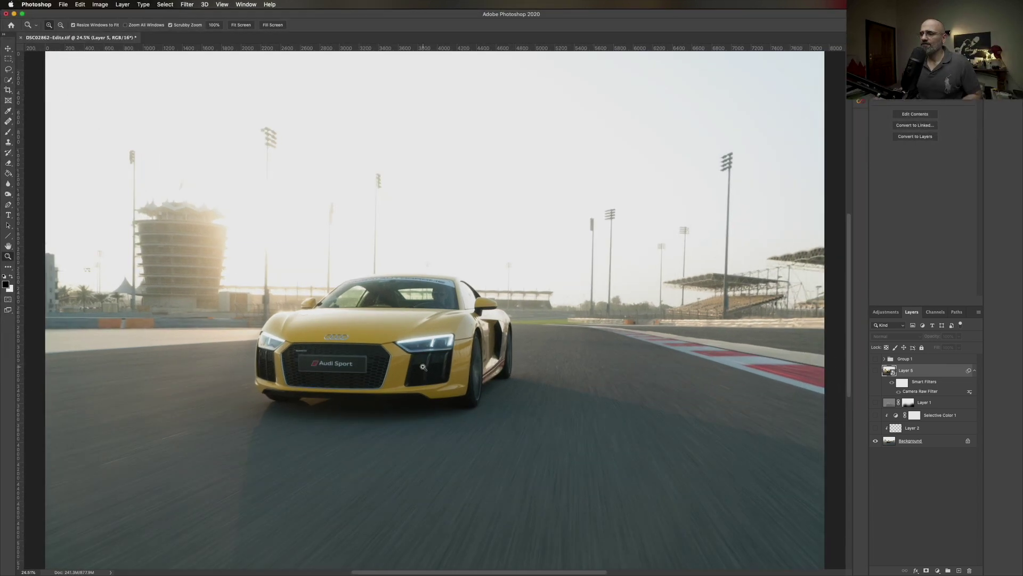
scroll(367, 306, "up", 10)
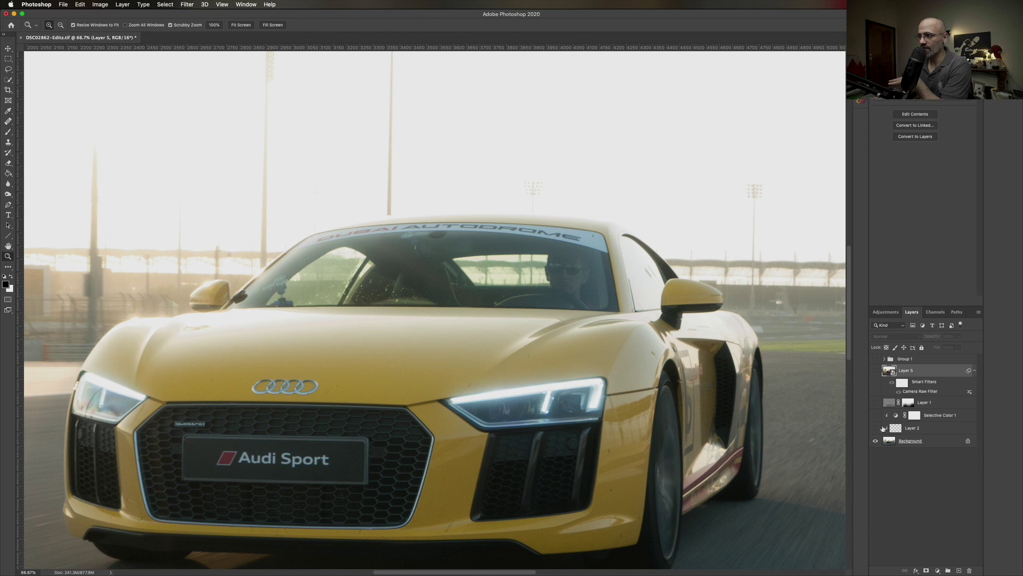
left_click(876, 428)
left_click(875, 428)
left_click(876, 428)
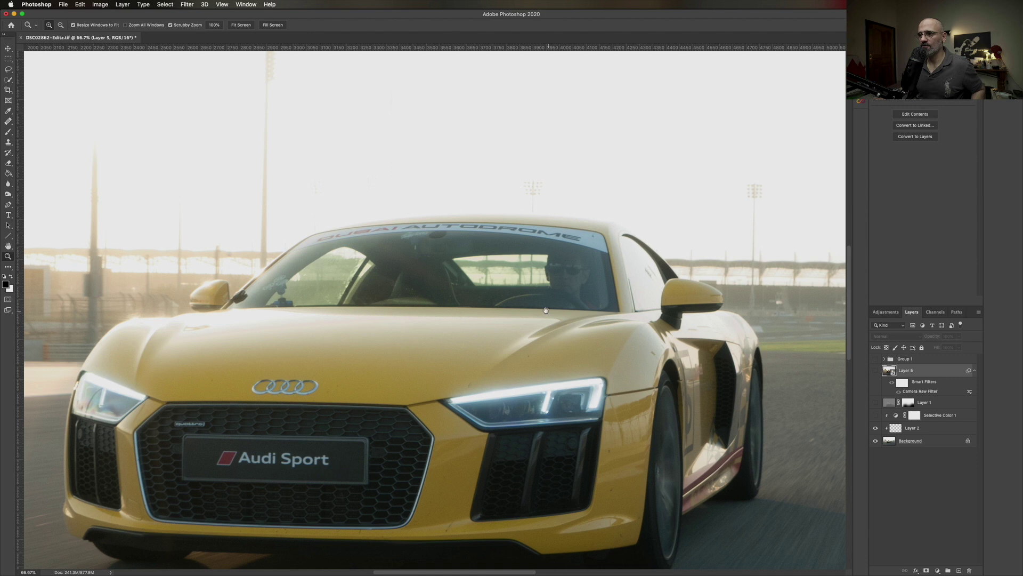
Step: Pan up to the sky and compare the light pole with Layer 2 on and off, leaving it visible
left_click_drag(531, 293, 555, 433)
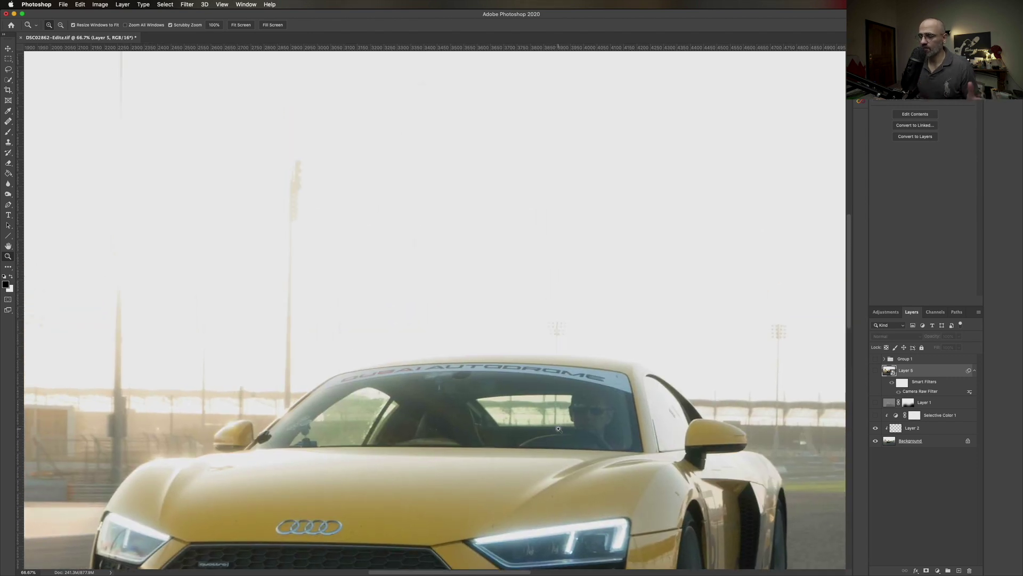
left_click(876, 429)
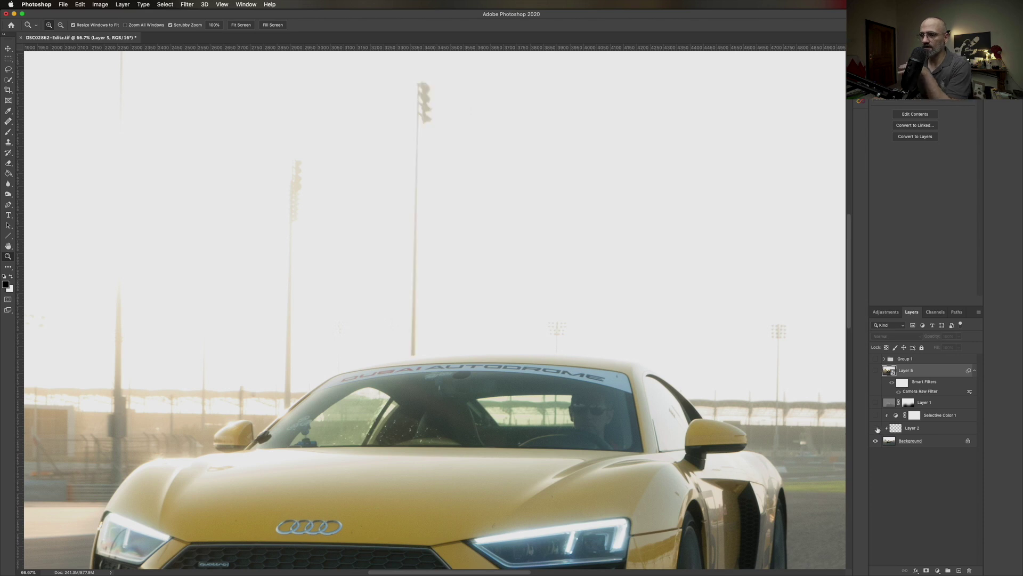
left_click(876, 428)
left_click(877, 429)
left_click(876, 428)
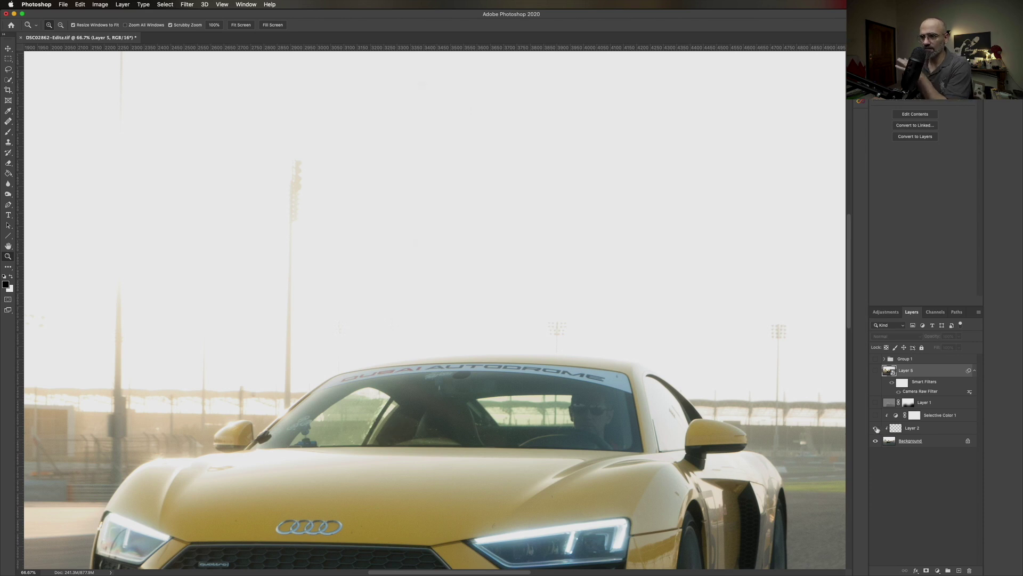
left_click(876, 429)
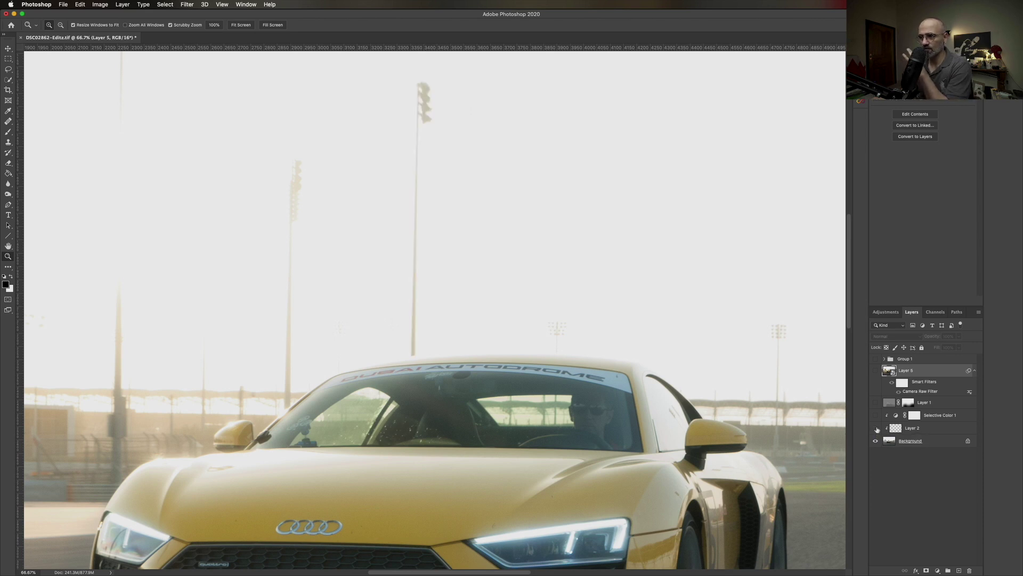
left_click(876, 428)
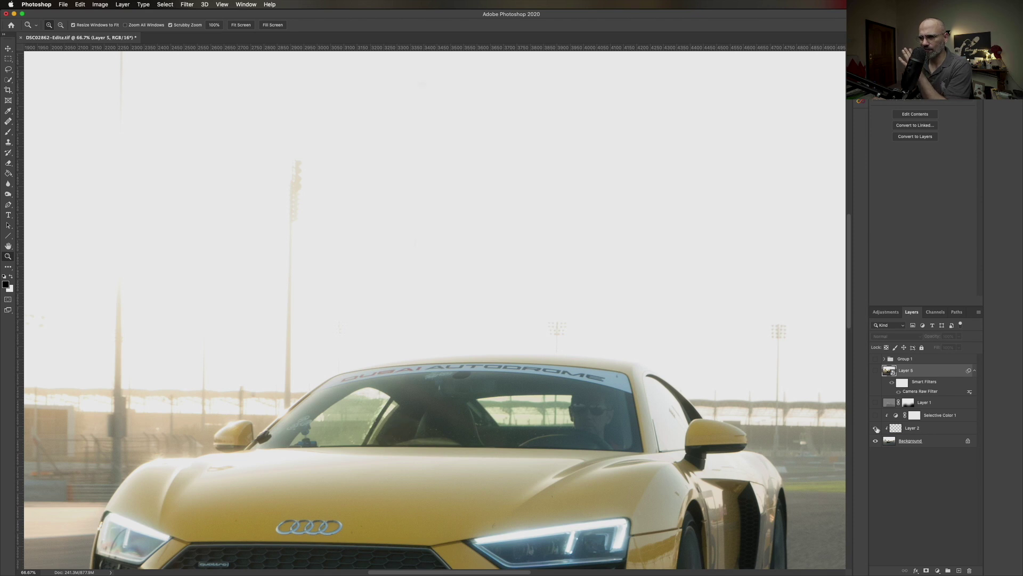
left_click(876, 428)
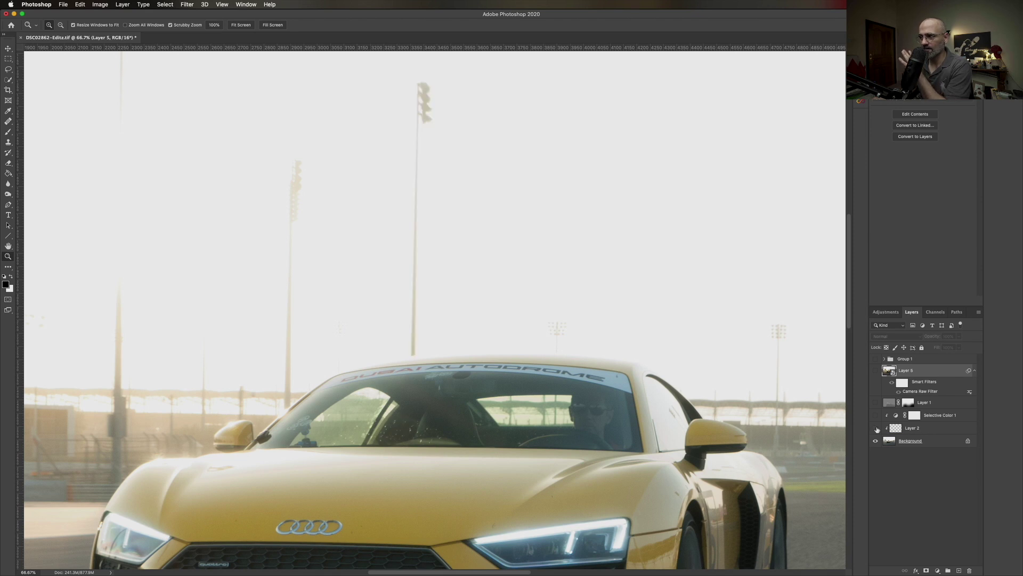
left_click(876, 429)
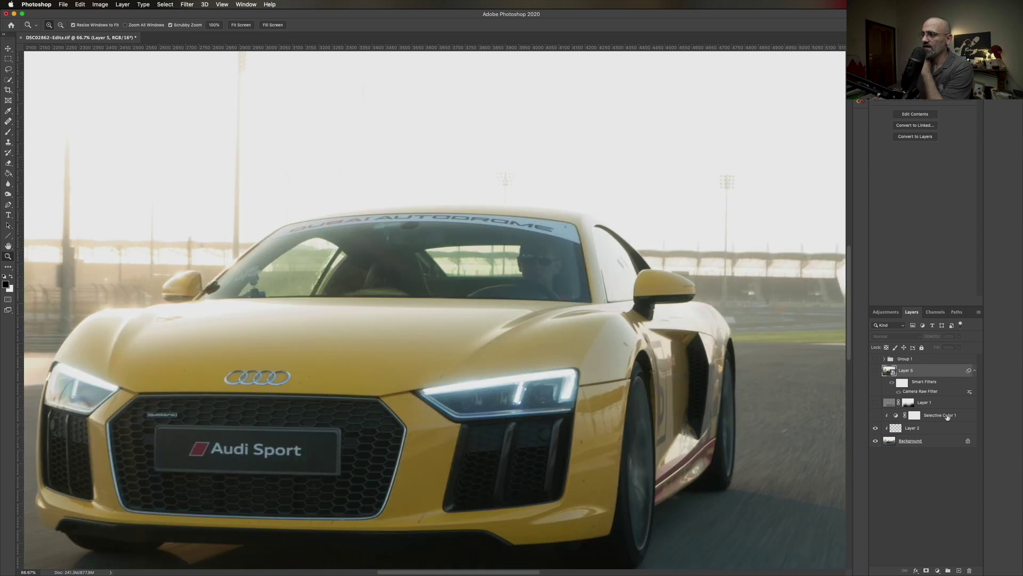
left_click(944, 415)
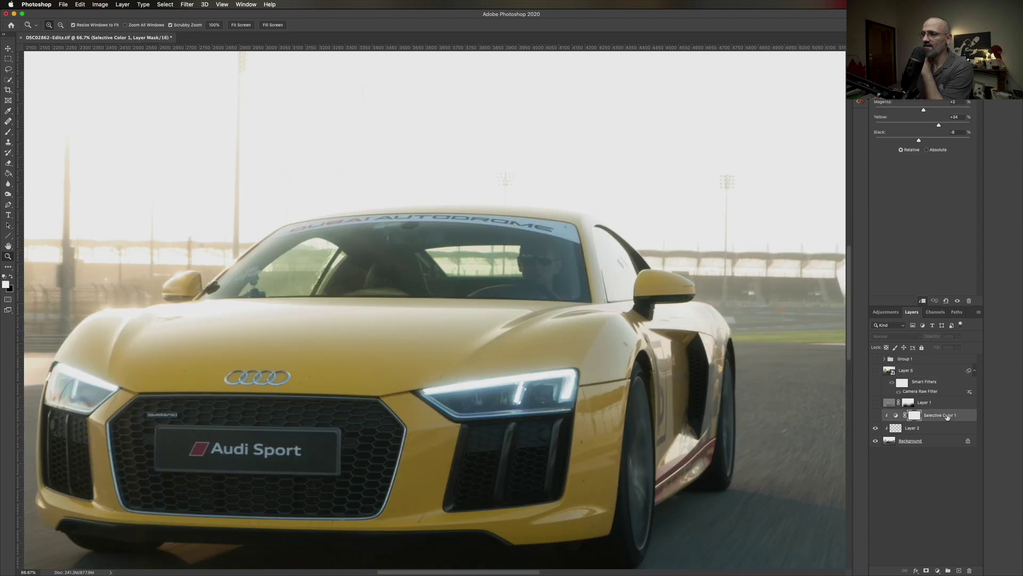
left_click(895, 415)
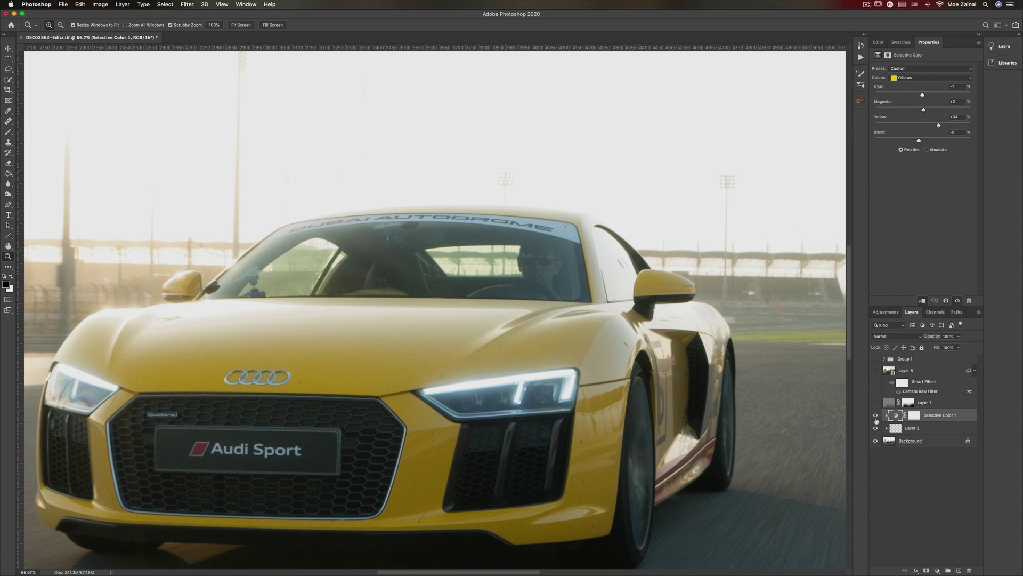
left_click(875, 416)
left_click(875, 415)
left_click(875, 415)
left_click(875, 415)
key("super+0")
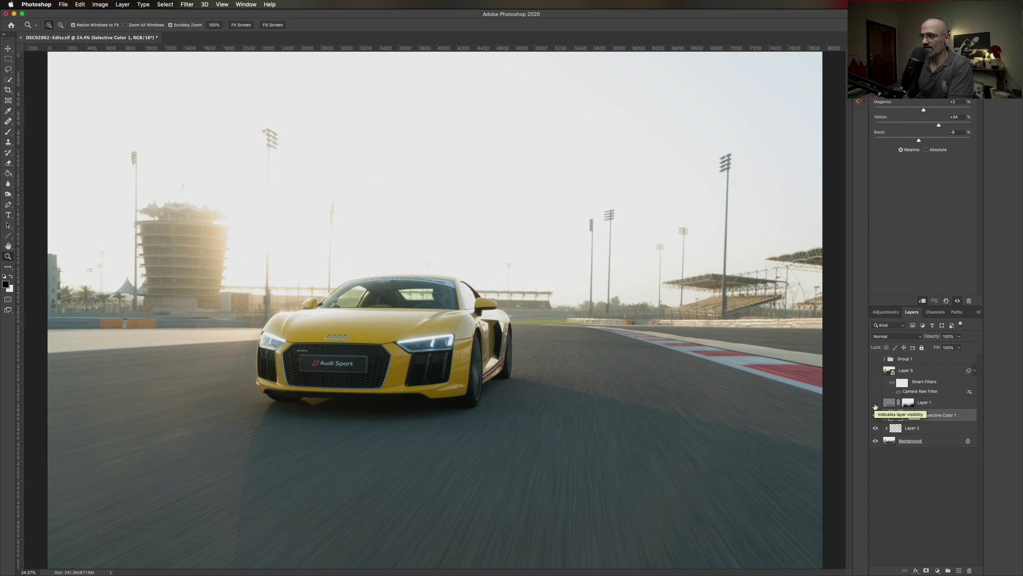
Step: Compare the Overlay Layer 1 on and off, then make Background, Layer 2 and Selective Color 1 visible
left_click(875, 403)
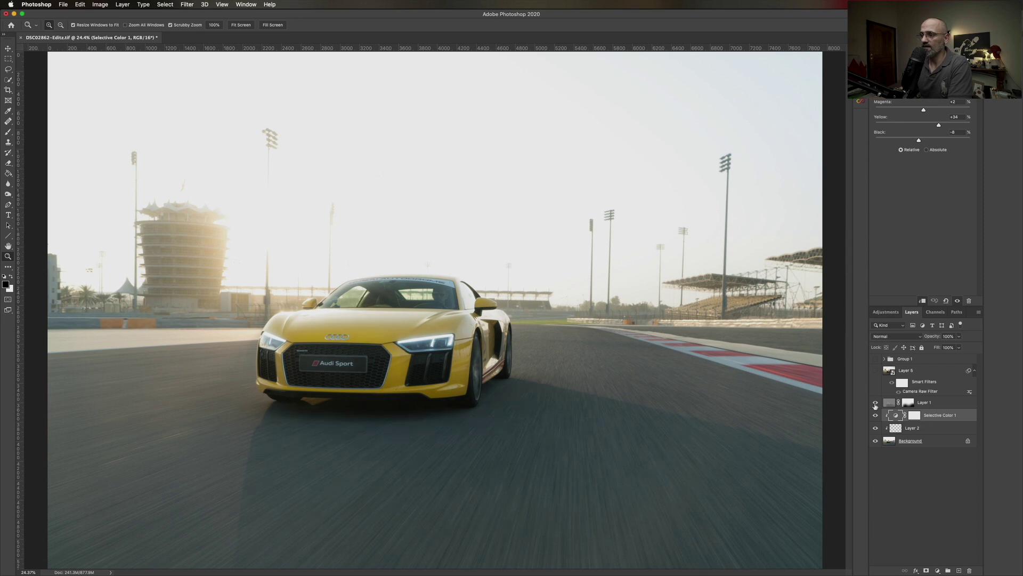
left_click(875, 403)
left_click(875, 403)
left_click(875, 403)
left_click(875, 402)
left_click(875, 403)
left_click(875, 403)
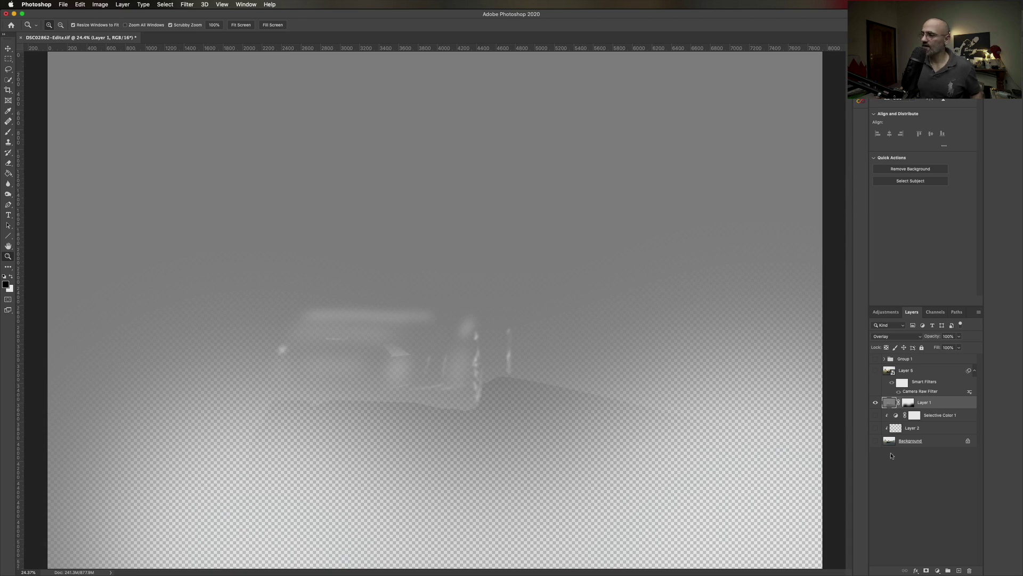
left_click_drag(876, 440, 875, 420)
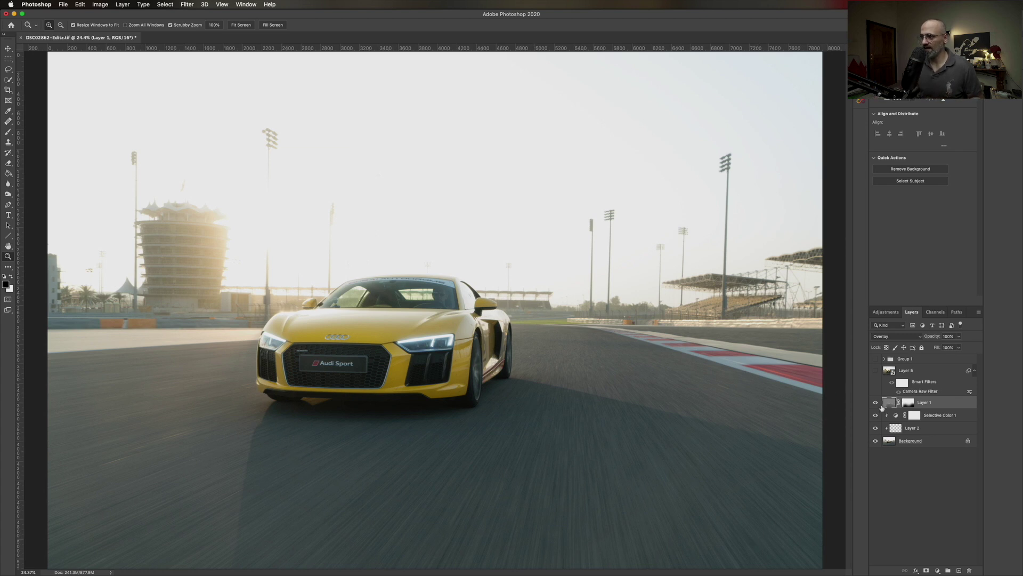
left_click(910, 403)
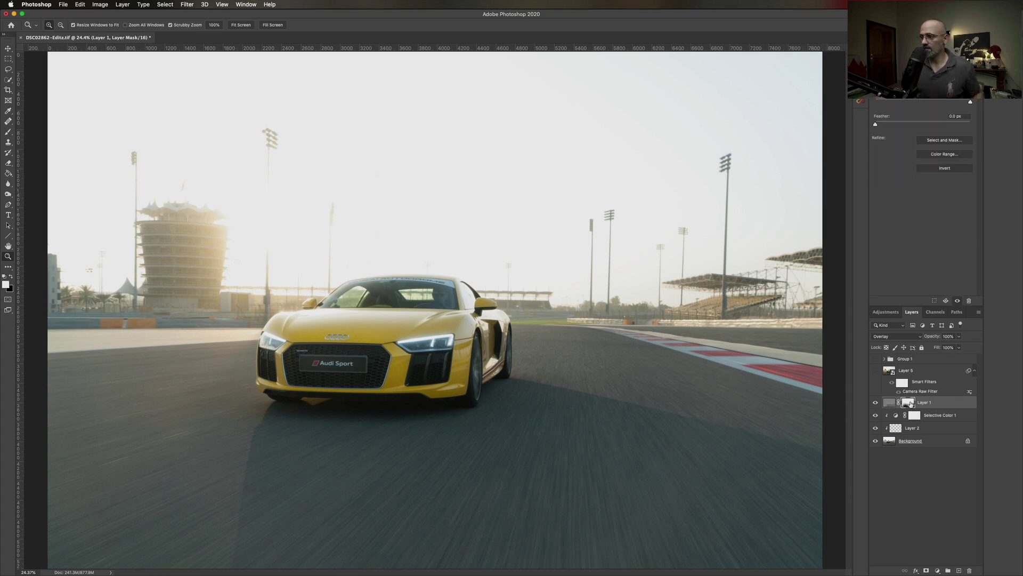
left_click(910, 403, "shift")
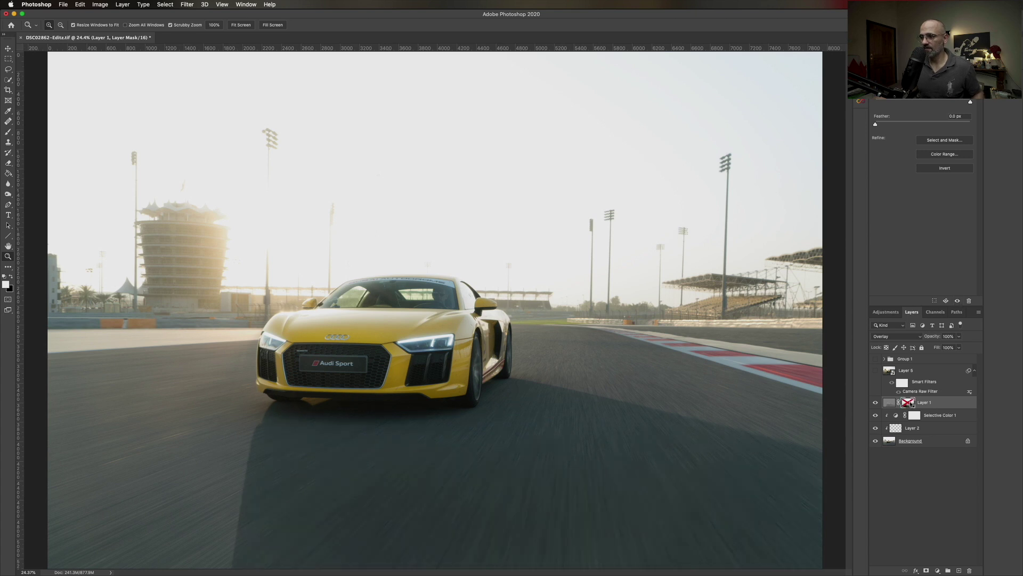
left_click(910, 404, "shift")
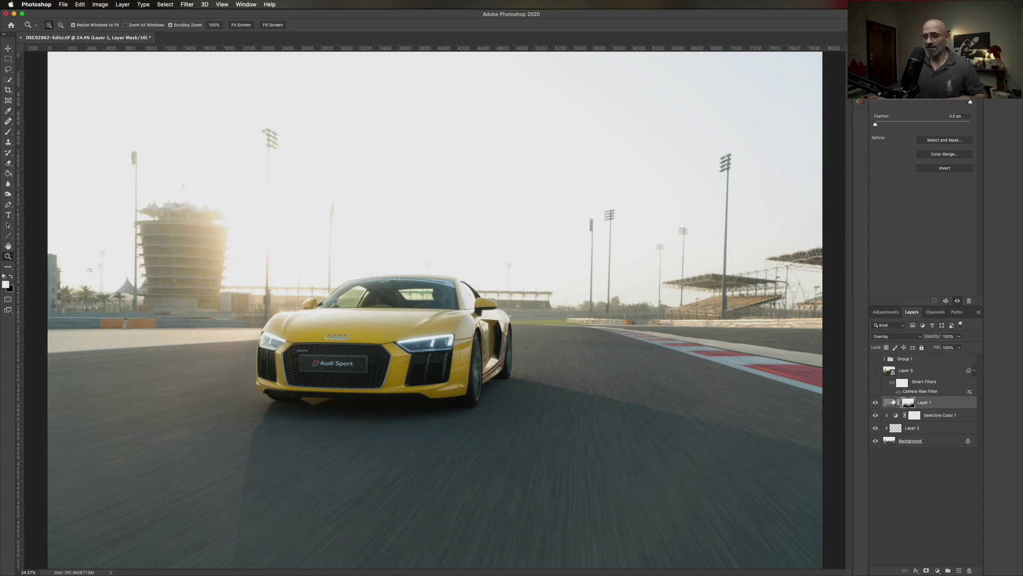
Step: Compare Layer 5 on and off, then view its Camera Raw sharpening: Amount 70, Radius 1.0, Detail 25, Masking 52
left_click(875, 371)
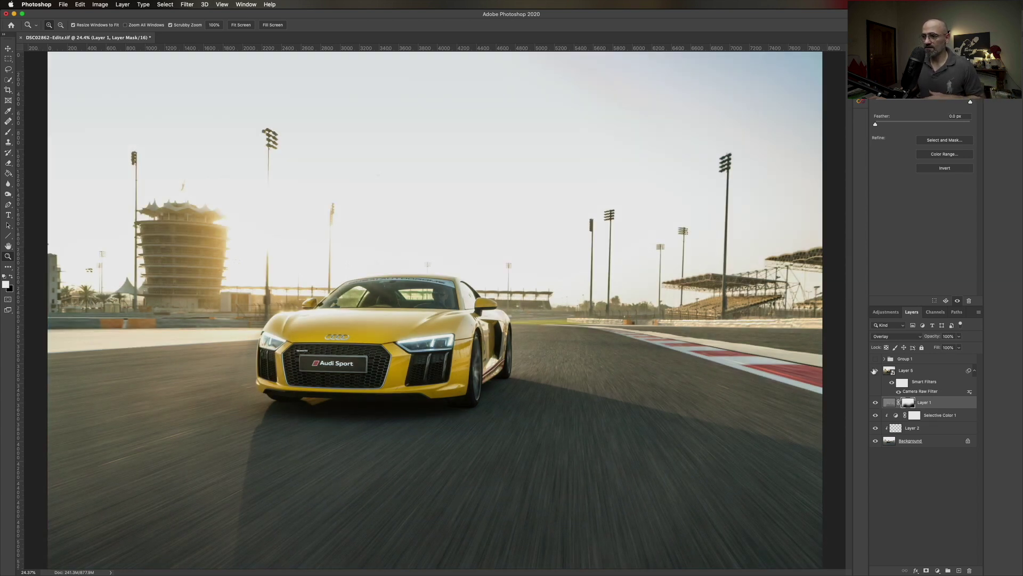
left_click(875, 370)
left_click(874, 371)
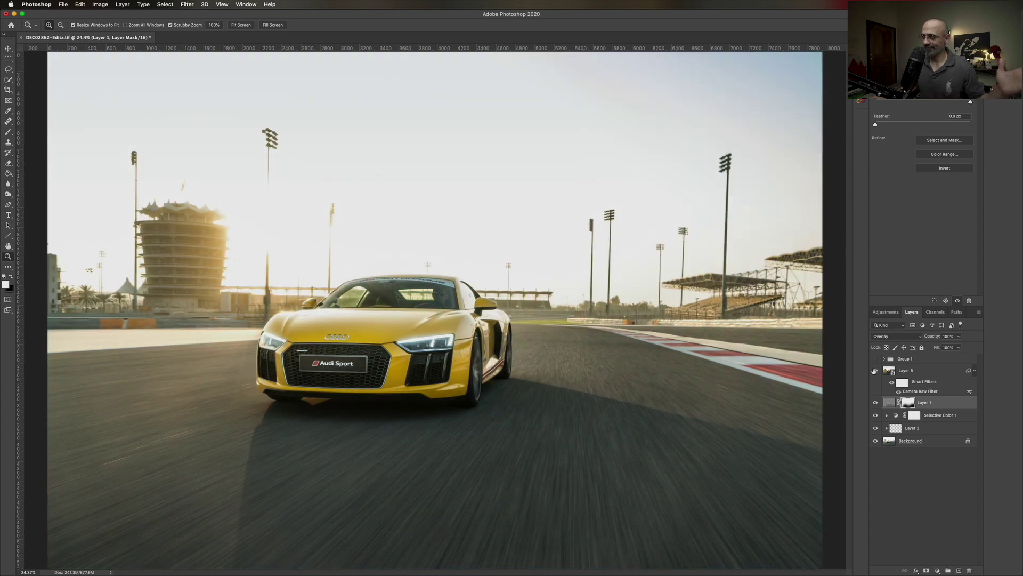
double_click(919, 391)
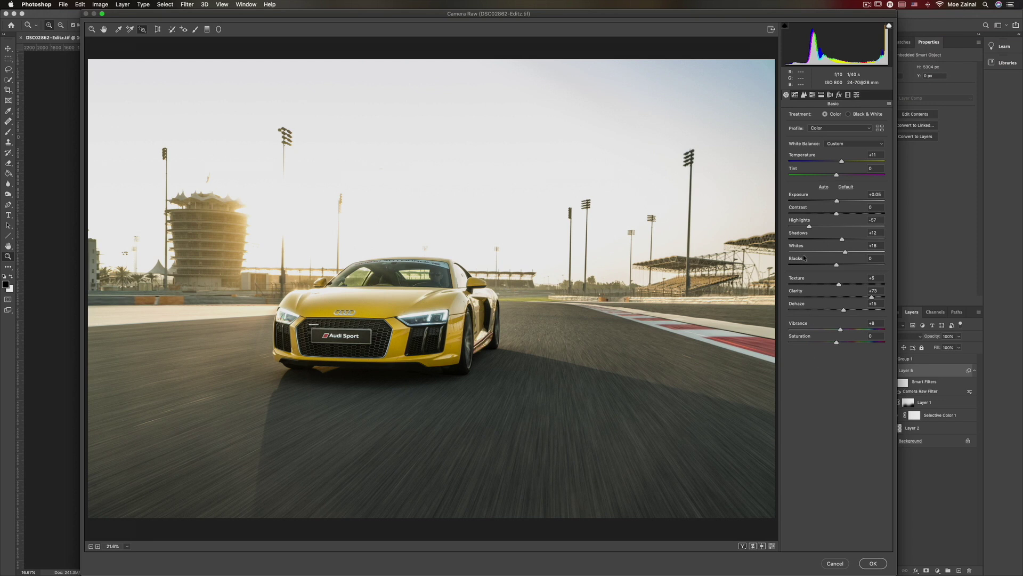
left_click(804, 95)
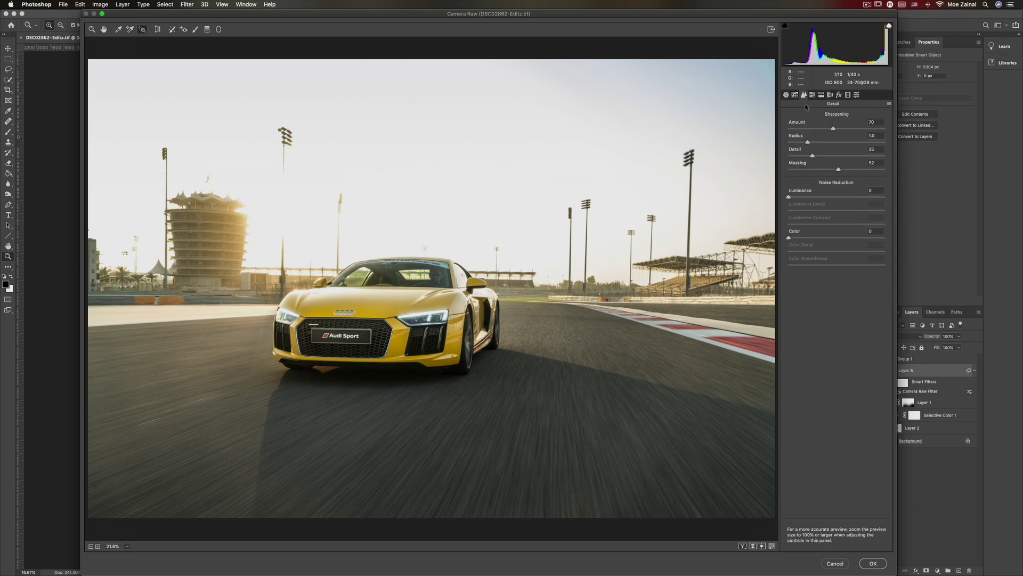
Step: Inspect the sky graduated filter (Temperature −21) and road filter (Exposure −0.35, Saturation −32)
left_click(208, 29)
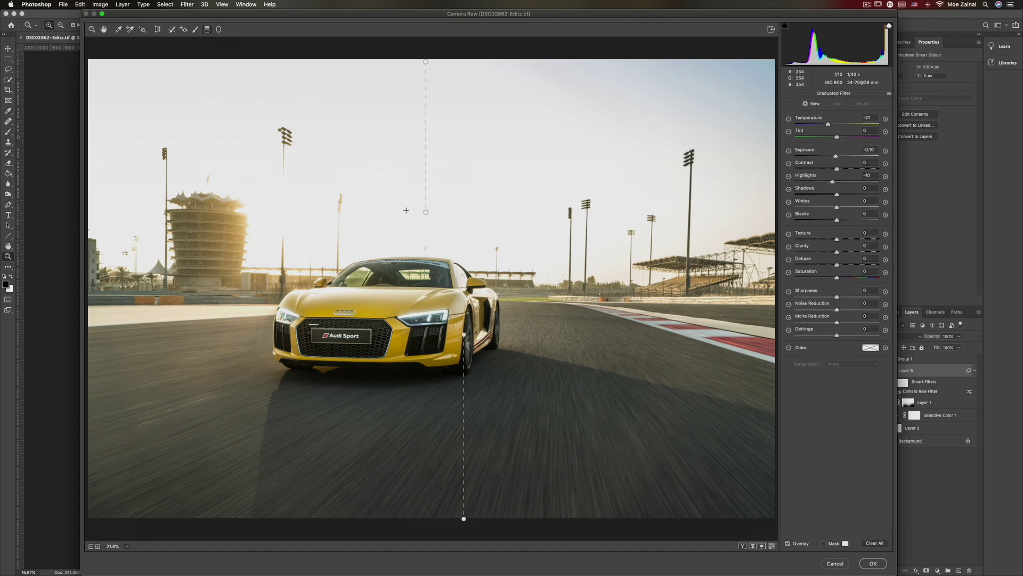
left_click(425, 212)
left_click(464, 334)
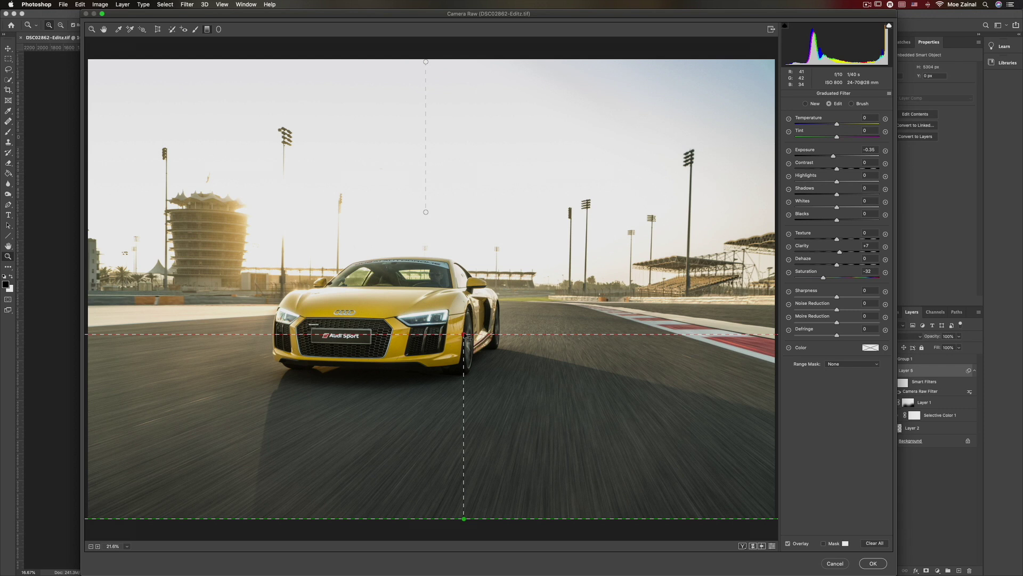
Step: Compare the grille adjustment brush (Whites +26, Texture +47, Clarity +30) removed and restored, then show its mask
key("k")
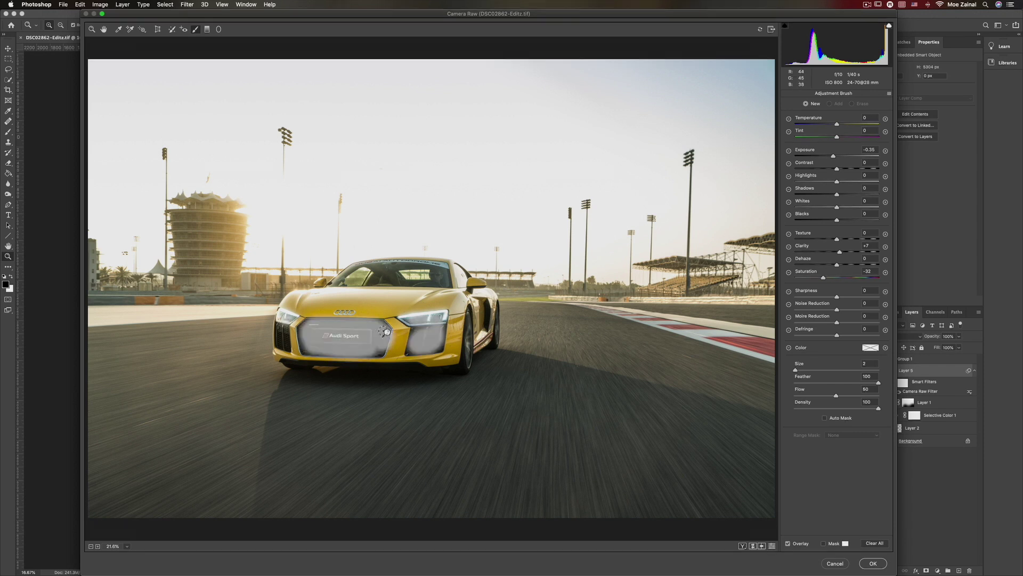
left_click(388, 332)
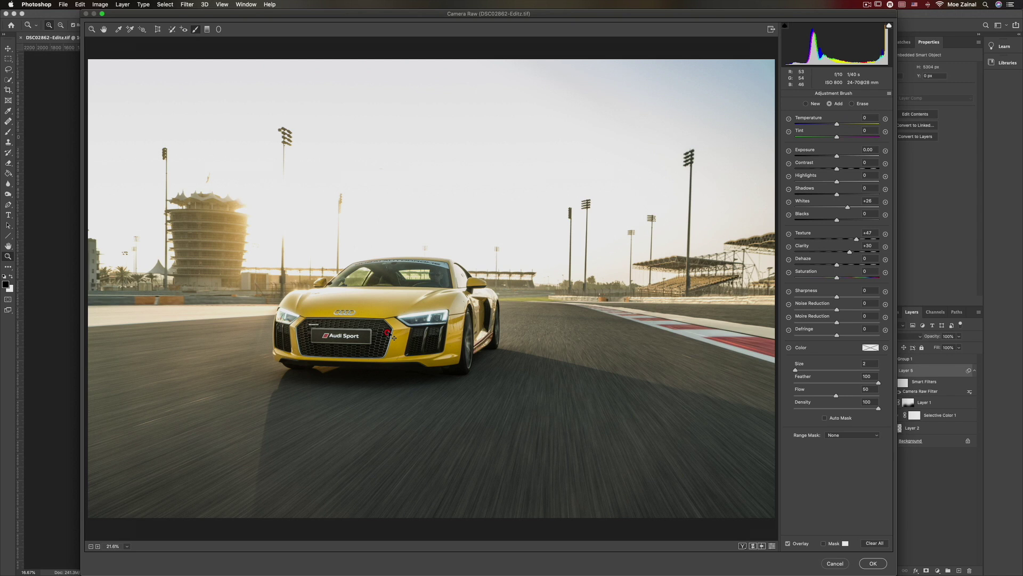
key("Delete")
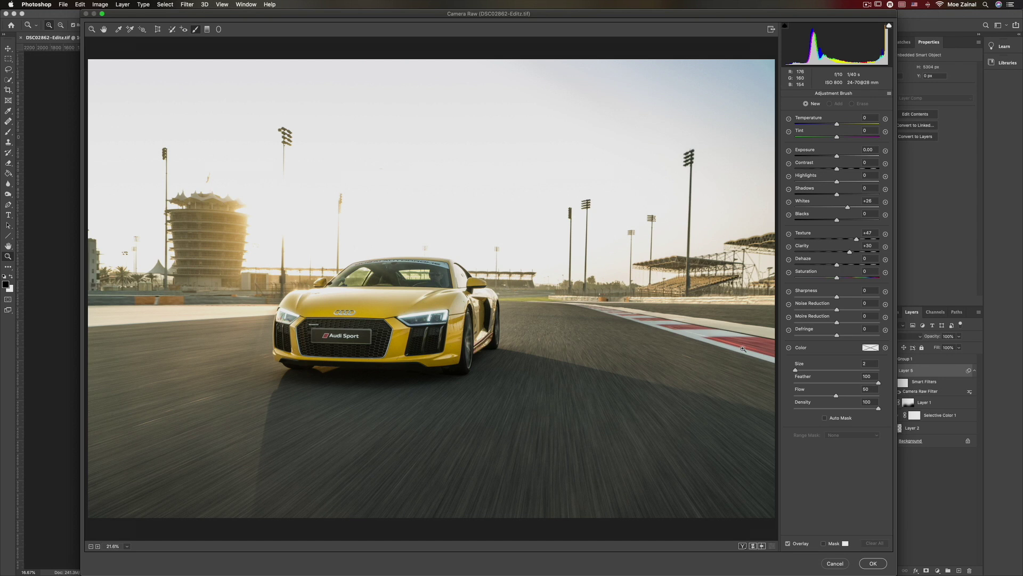
key("super+z")
left_click(387, 332)
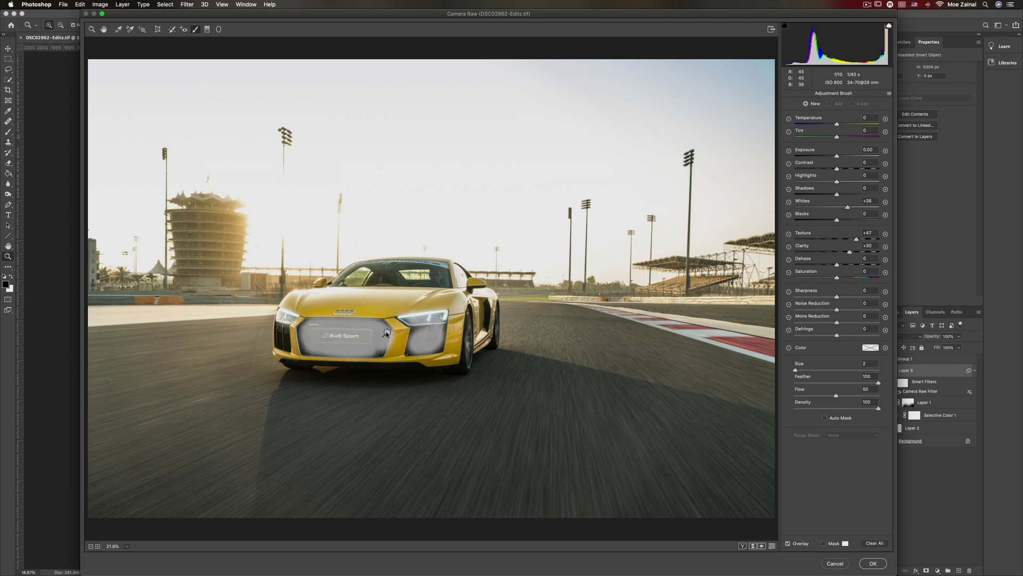
key("Delete")
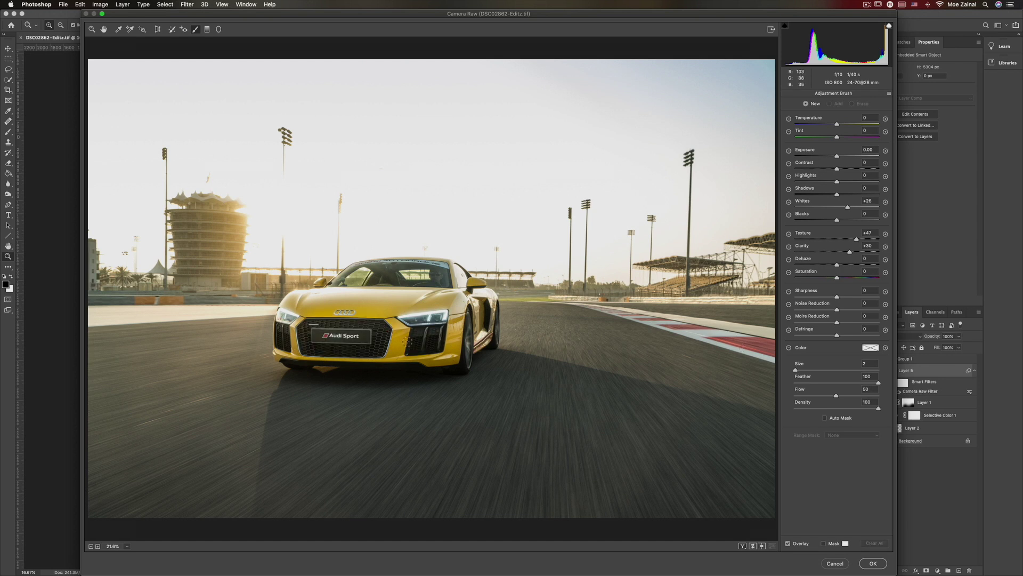
key("super+z")
left_click(387, 332)
key("y")
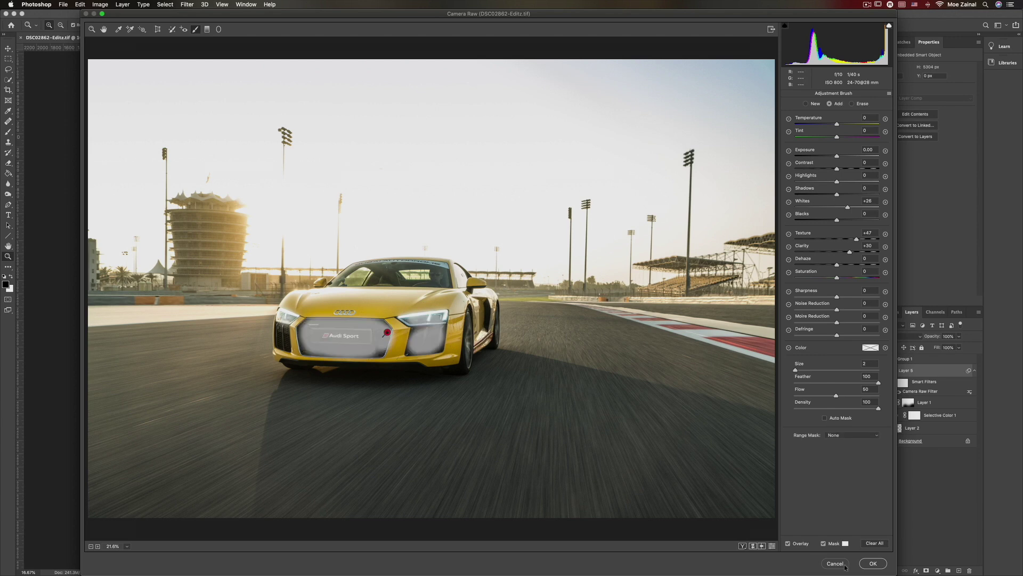
Step: Close Camera Raw, turn on Group 1's sun glow, and expand the group in the Layers panel
left_click(844, 566)
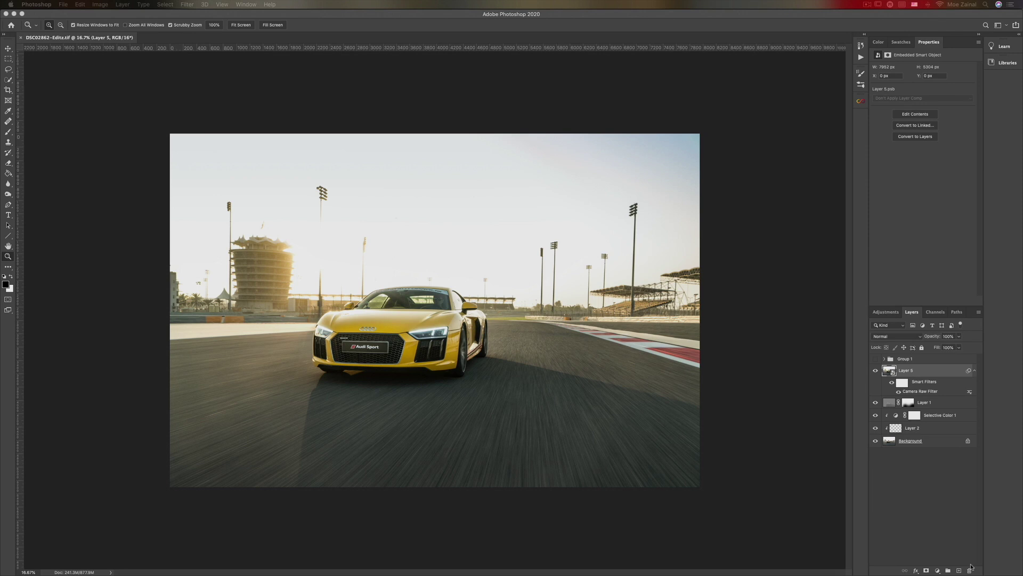
left_click(876, 359)
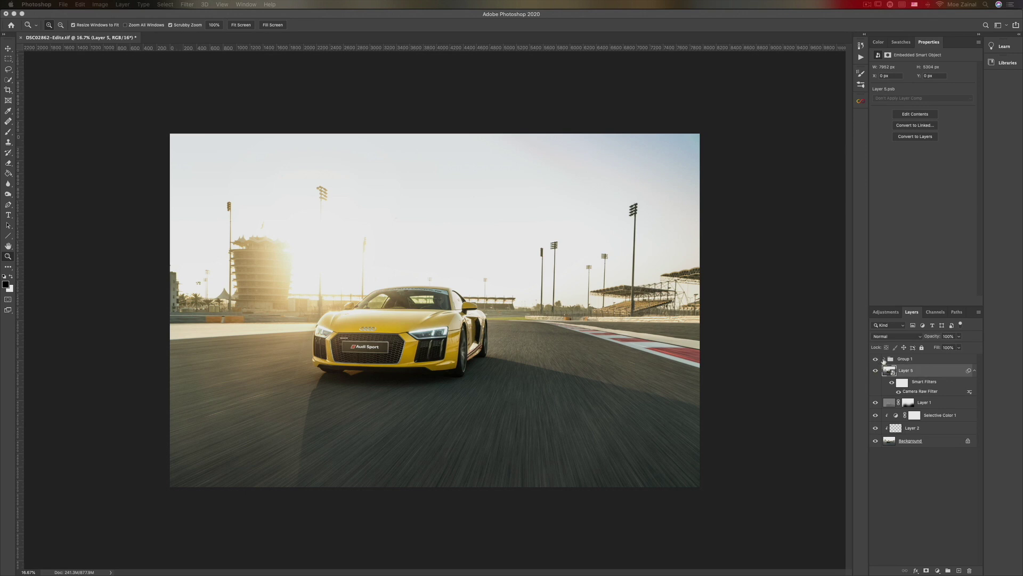
left_click(884, 360)
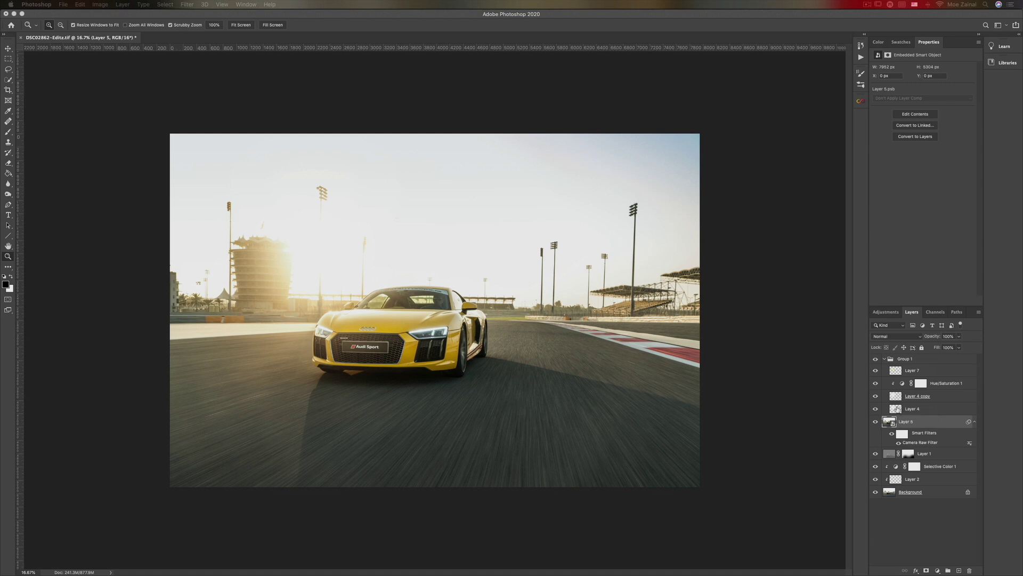
Step: Solo Layer 4's glow, restore all layers, then hide Layer 7 and Hue/Saturation 1
left_click(898, 408)
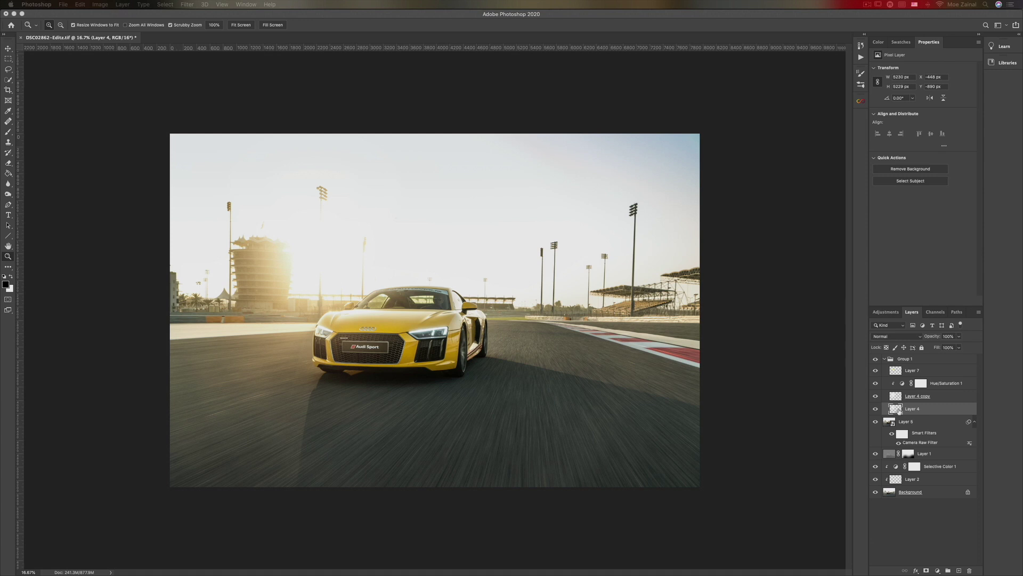
left_click(876, 409, "alt")
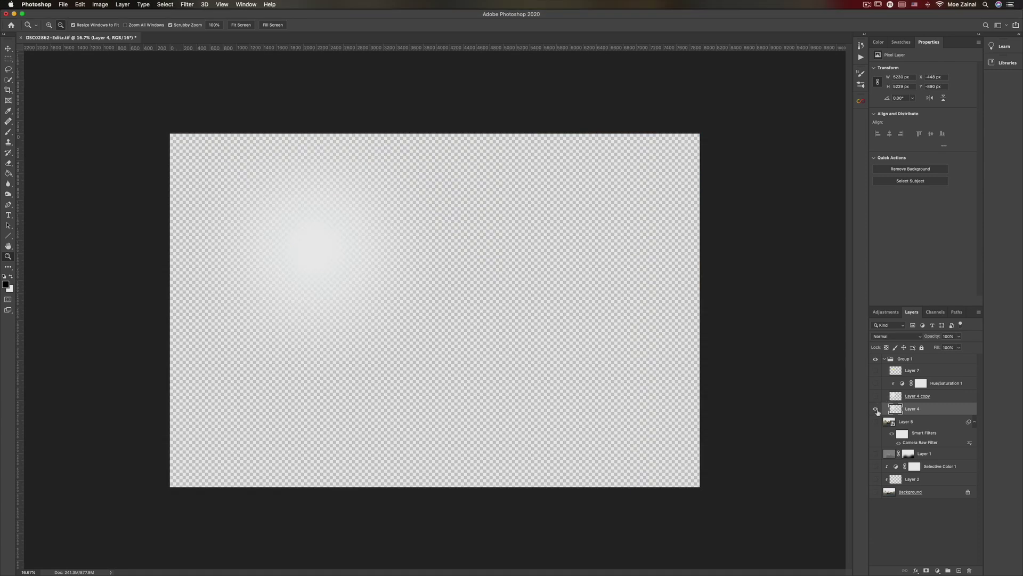
left_click(875, 408, "alt")
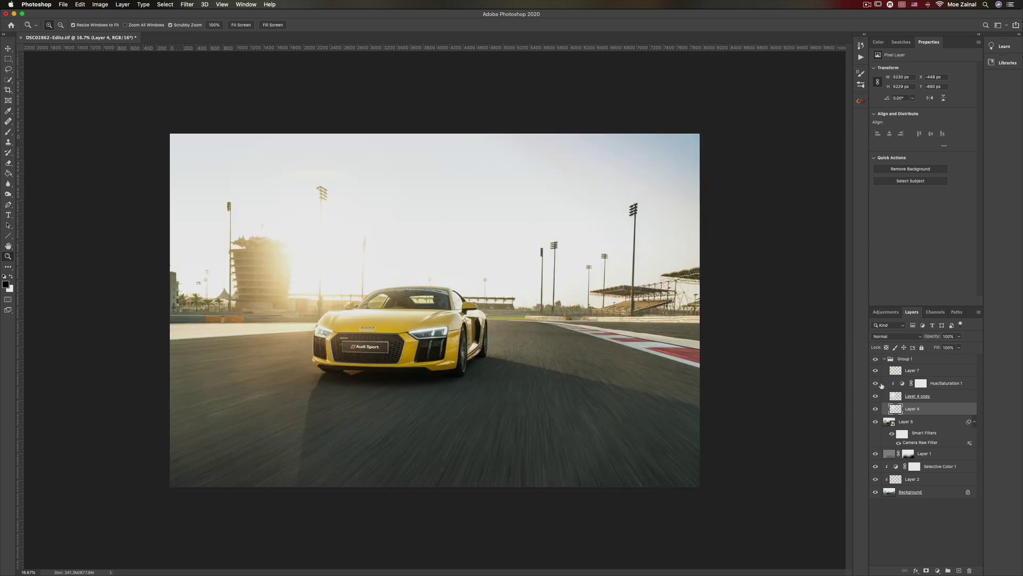
left_click_drag(876, 383, 877, 378)
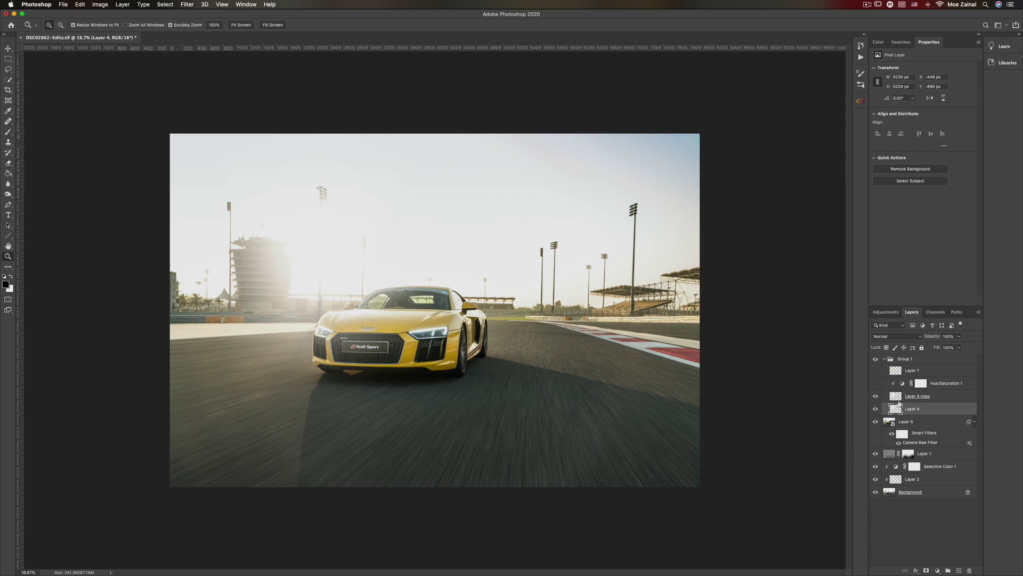
left_click(896, 400)
left_click(896, 408)
Step: Compare Layer 4 copy against Layer 4, then switch Hue/Saturation 1 back on for a golden glow
left_click(896, 397)
left_click(877, 396)
left_click(876, 396)
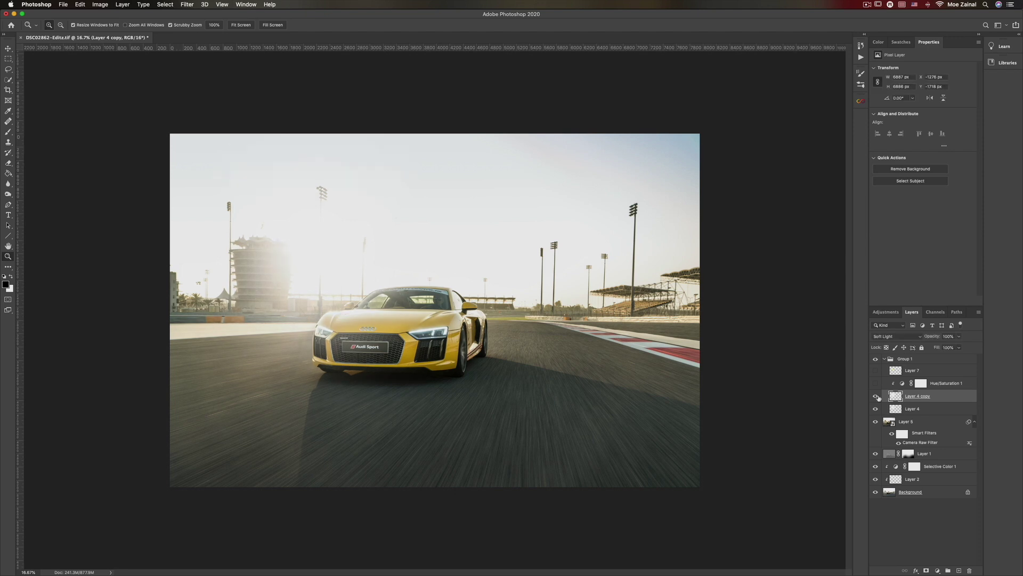
left_click(889, 409)
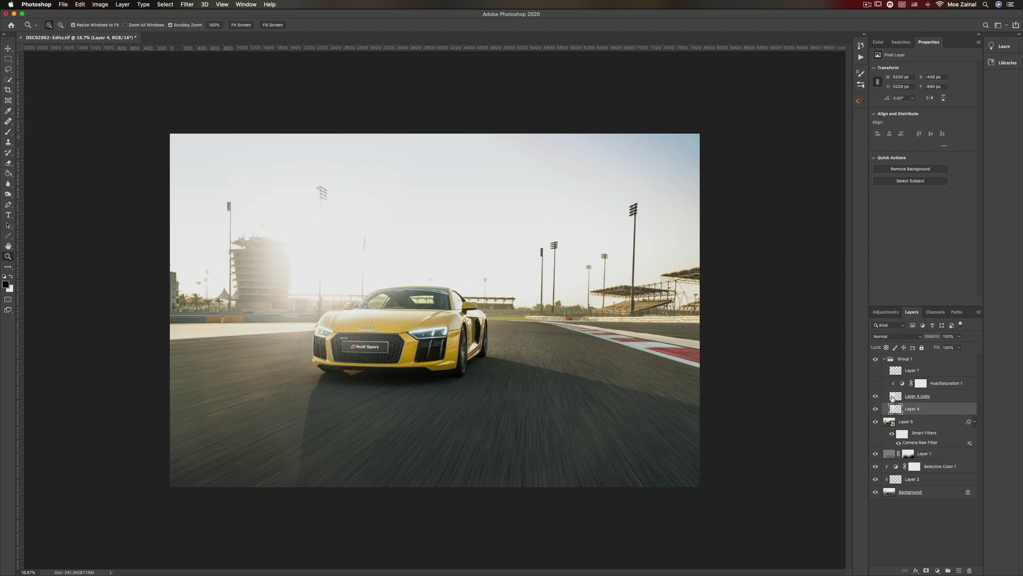
left_click(887, 396)
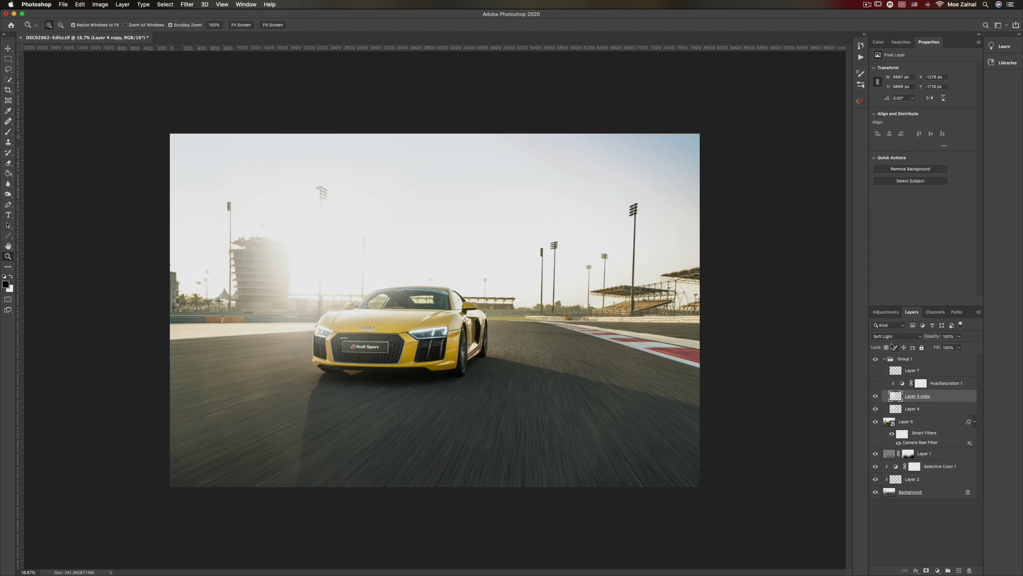
left_click(898, 409)
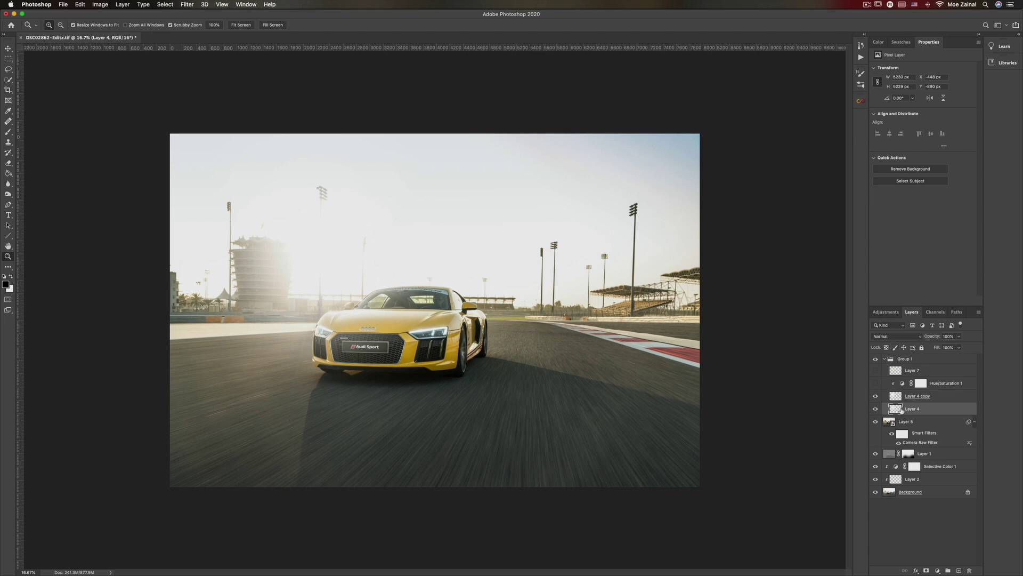
left_click(896, 397)
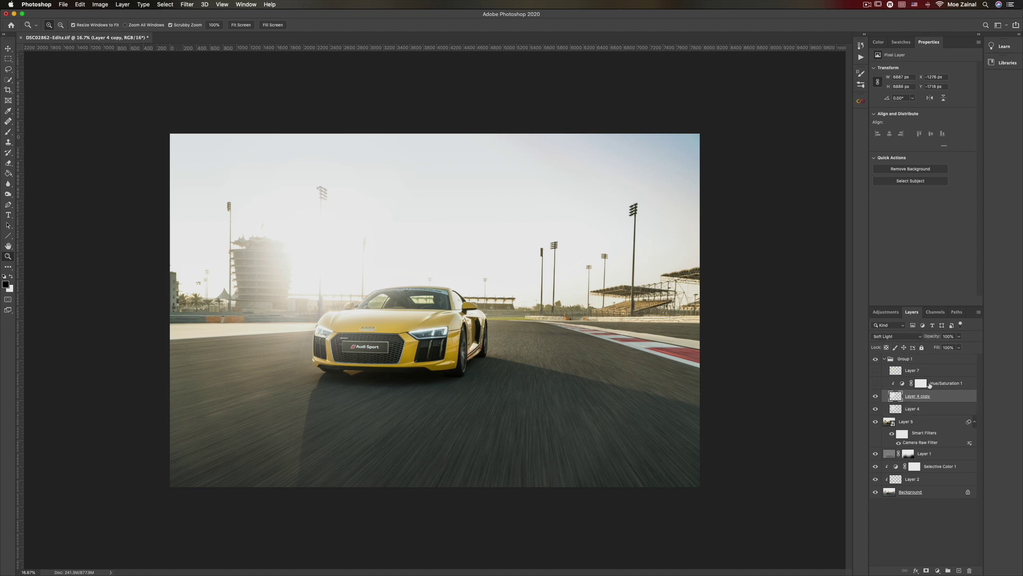
left_click(875, 383)
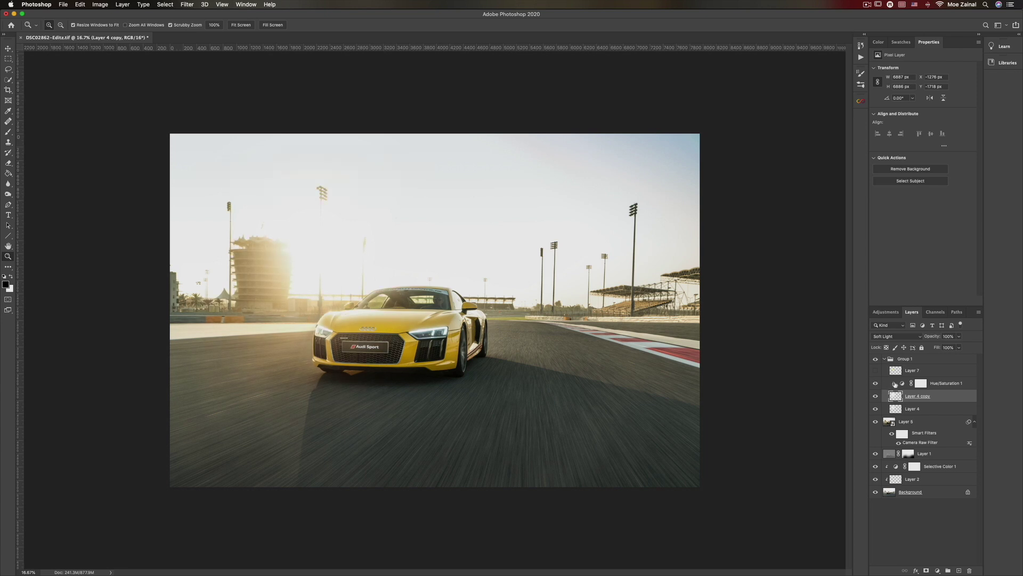
left_click(902, 383)
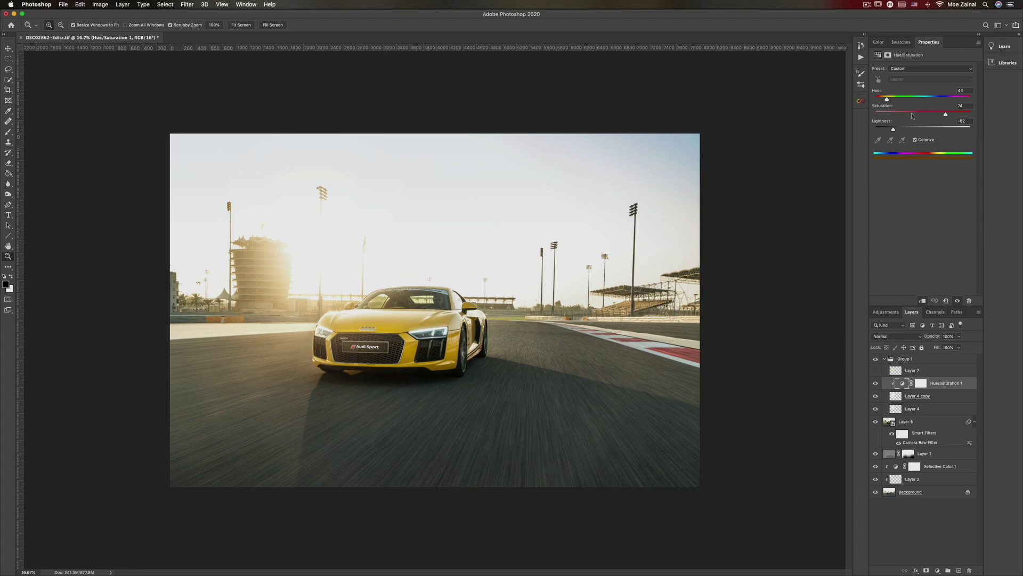
left_click(892, 389, "alt")
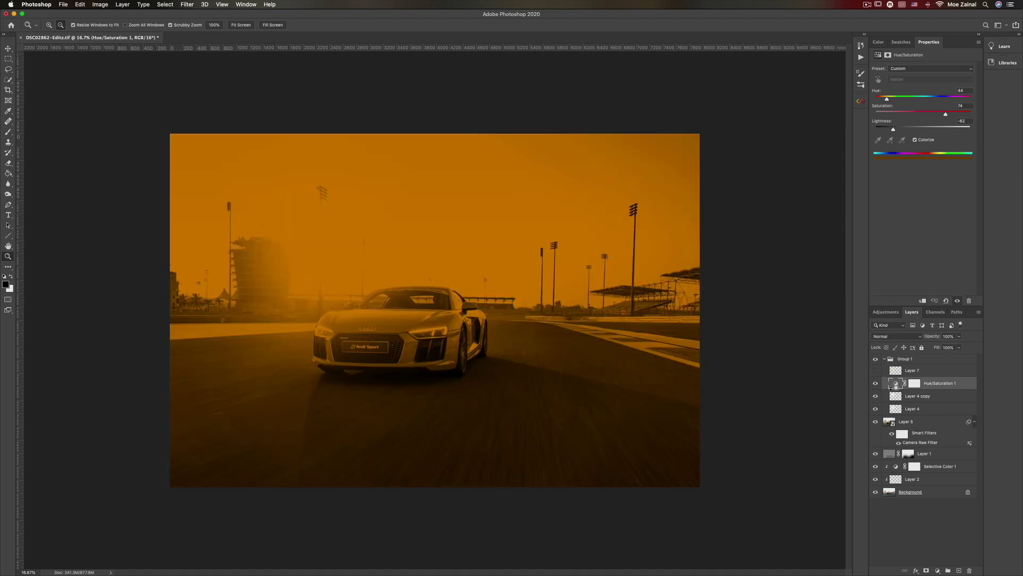
left_click(892, 389, "alt")
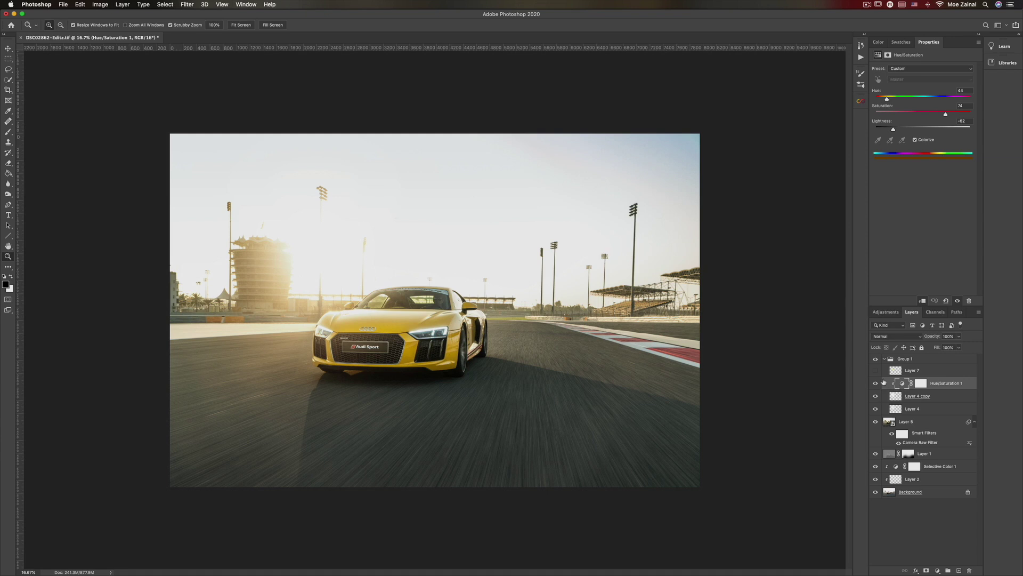
left_click(889, 372)
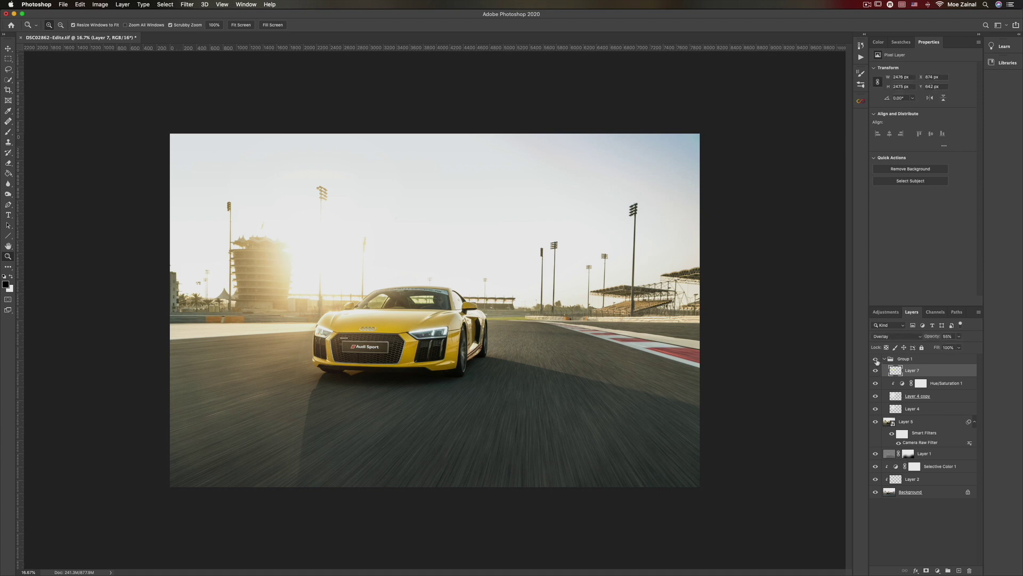
Step: Compare Group 1 on and off, then lower the group's opacity to 68%
left_click(876, 359)
left_click(876, 360)
left_click(876, 359)
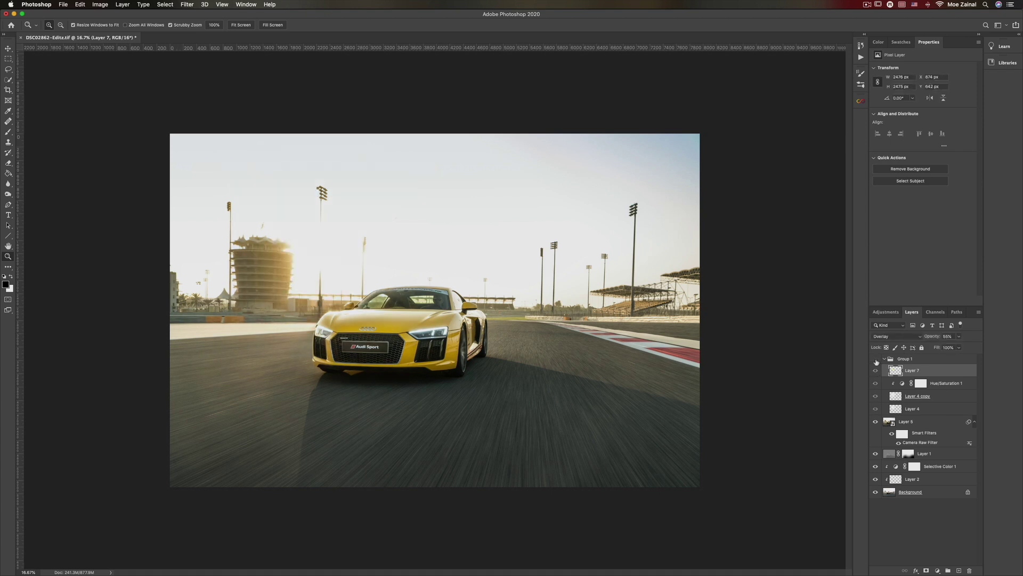
left_click(877, 359)
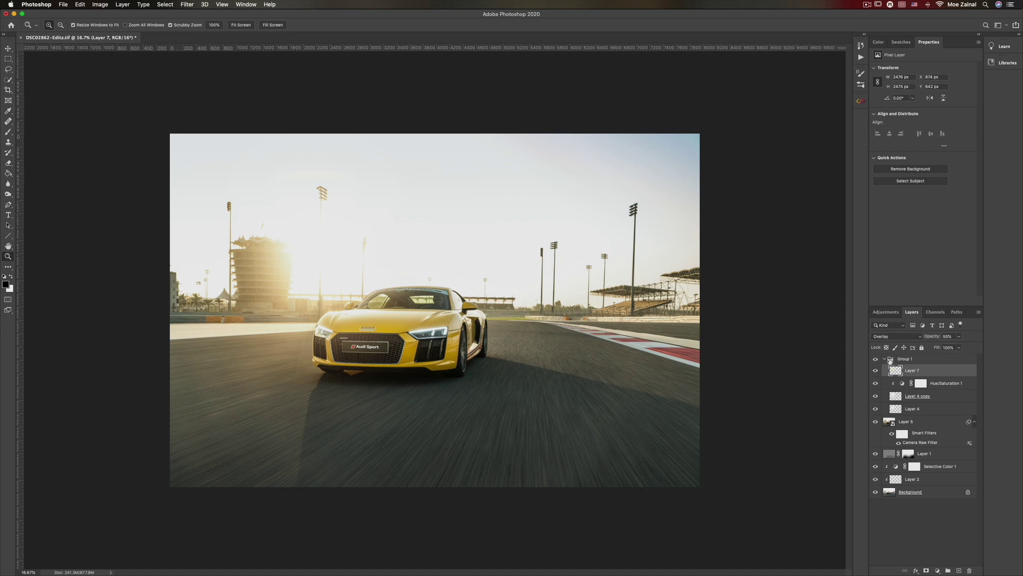
left_click(904, 360)
left_click(958, 336)
mouse_move(959, 347)
left_mouse_down()
mouse_move(947, 347)
mouse_move(973, 348)
left_mouse_up()
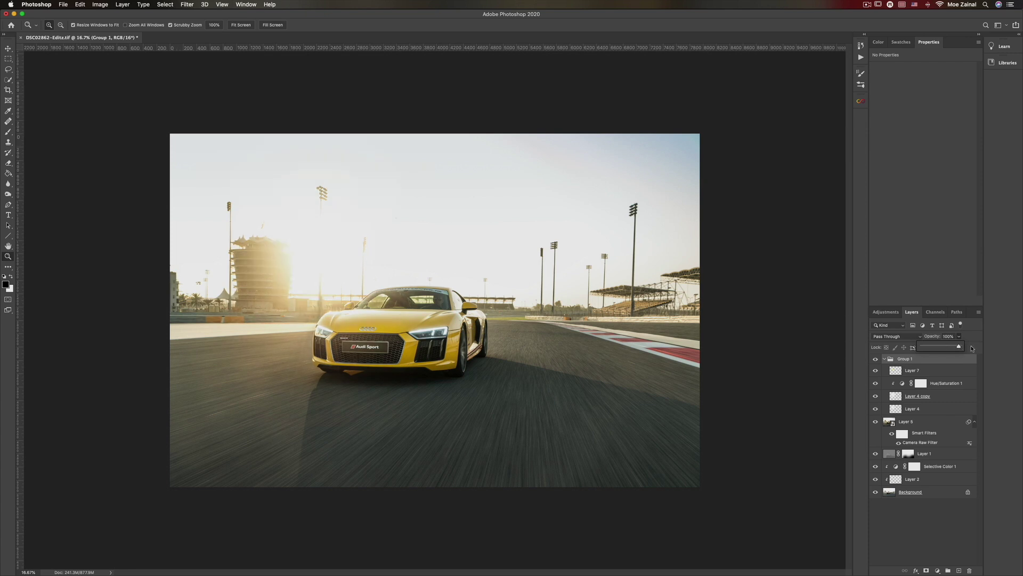
left_click(875, 495)
left_click(876, 493, "alt")
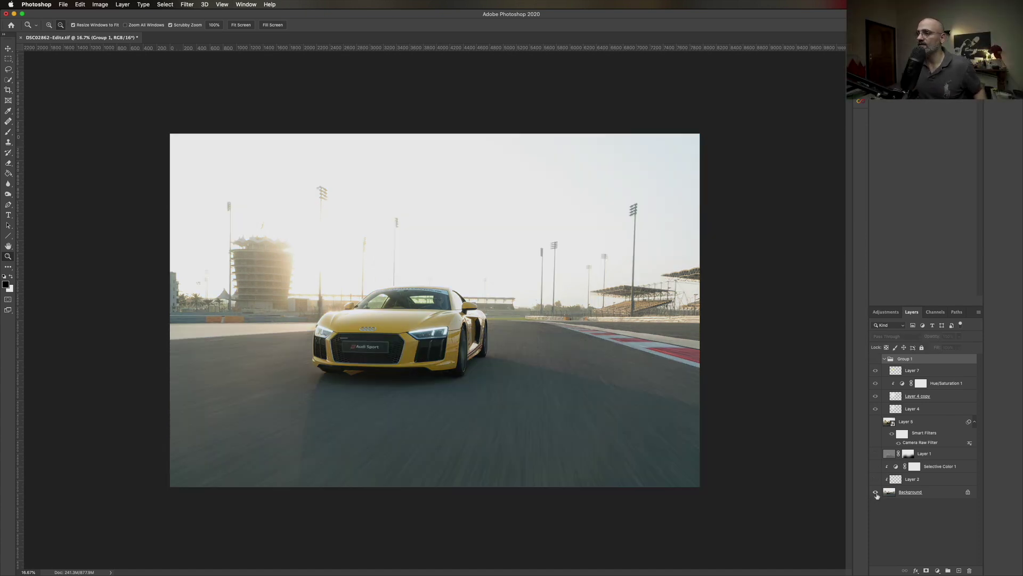
left_click(876, 493, "alt")
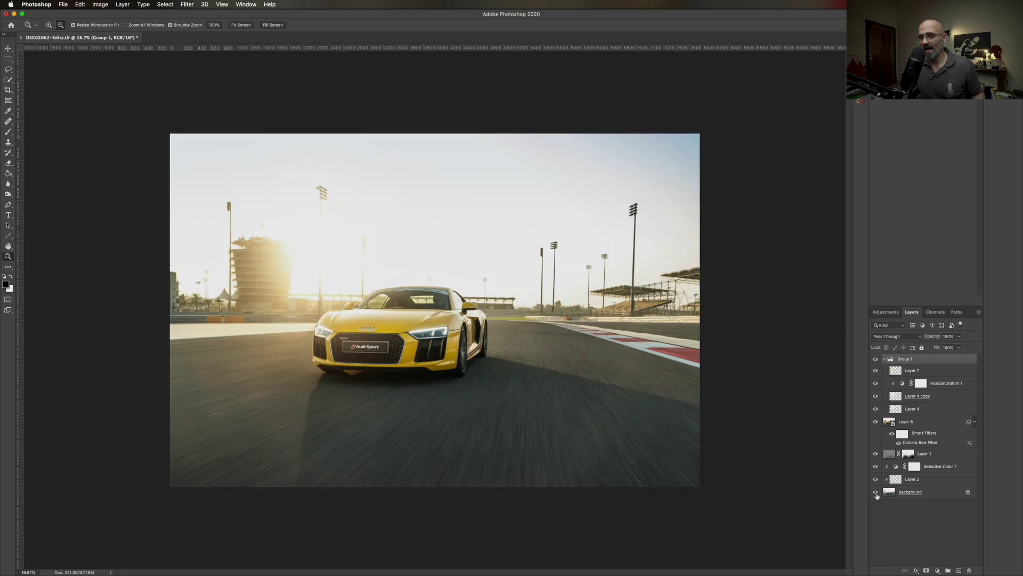